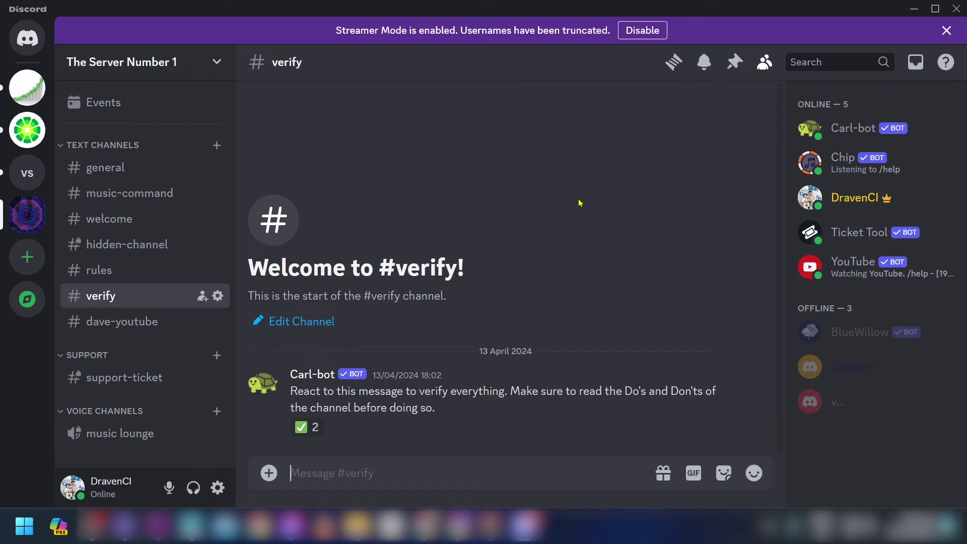
# Search Google in Chrome for 'arcane bot discord'.
pyautogui.hotkey('alt', 'Tab')
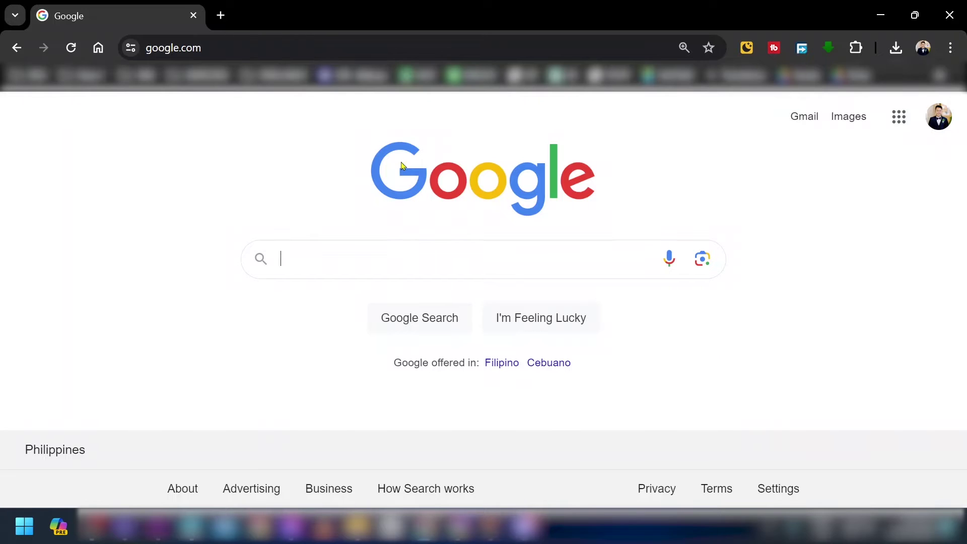
pyautogui.write('arcane bot disc')
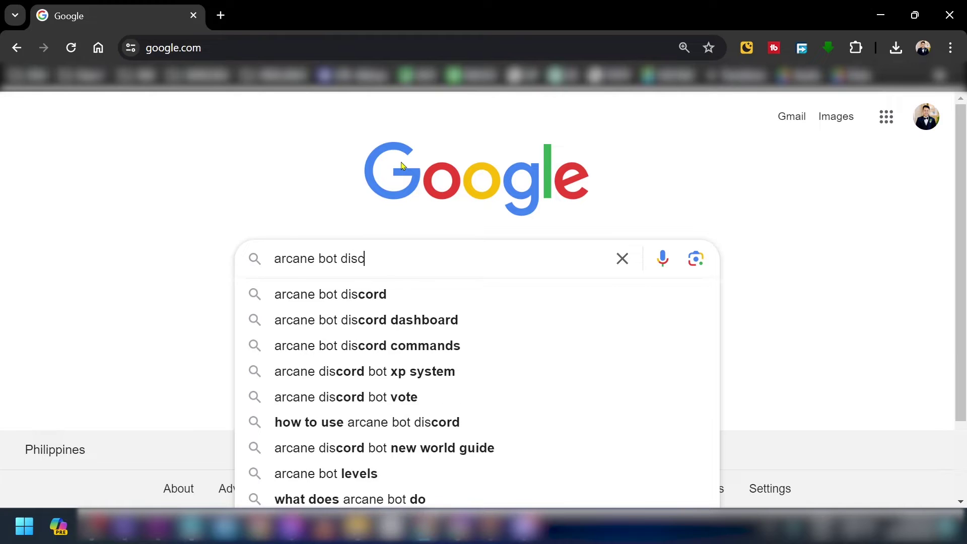
pyautogui.write('ord')
pyautogui.press('Return')
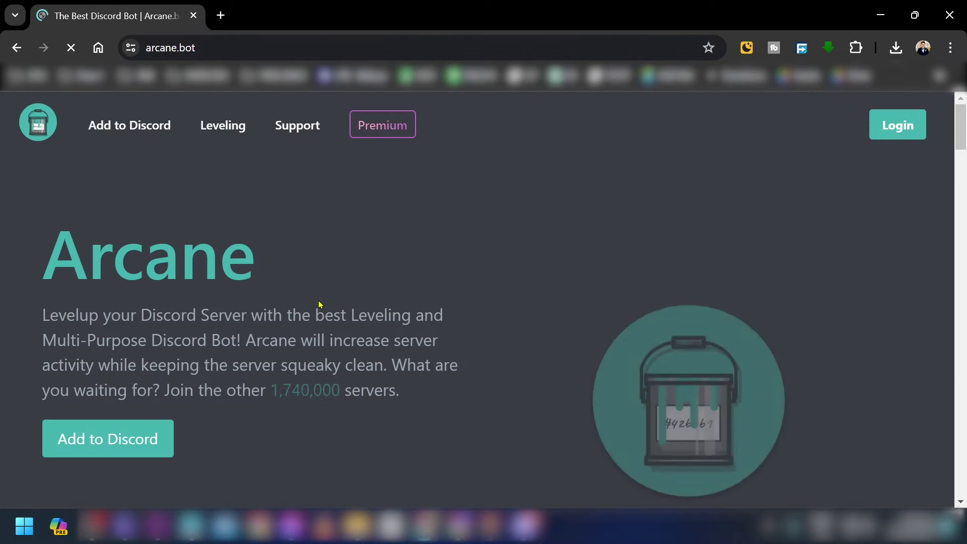
# Start adding the classic Arcane bot and choose The Server Number 1 as its server.
pyautogui.click(83, 442)
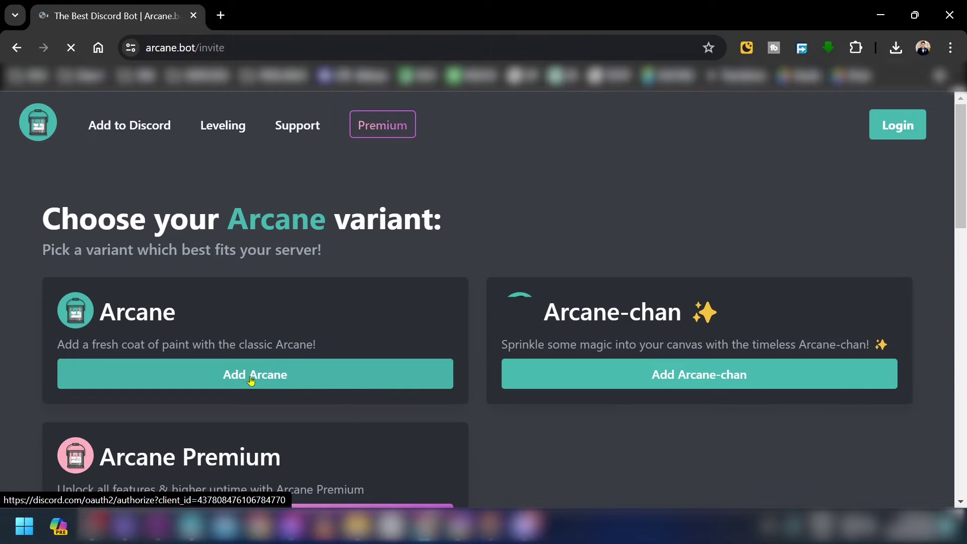
pyautogui.click(253, 376)
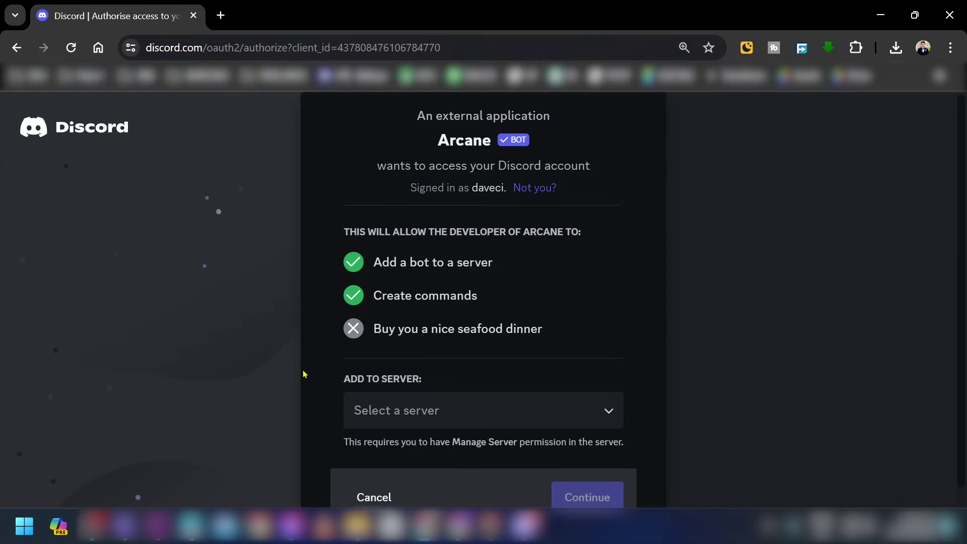
pyautogui.scroll(-1, 352, 380)
pyautogui.click(411, 383)
pyautogui.click(432, 432)
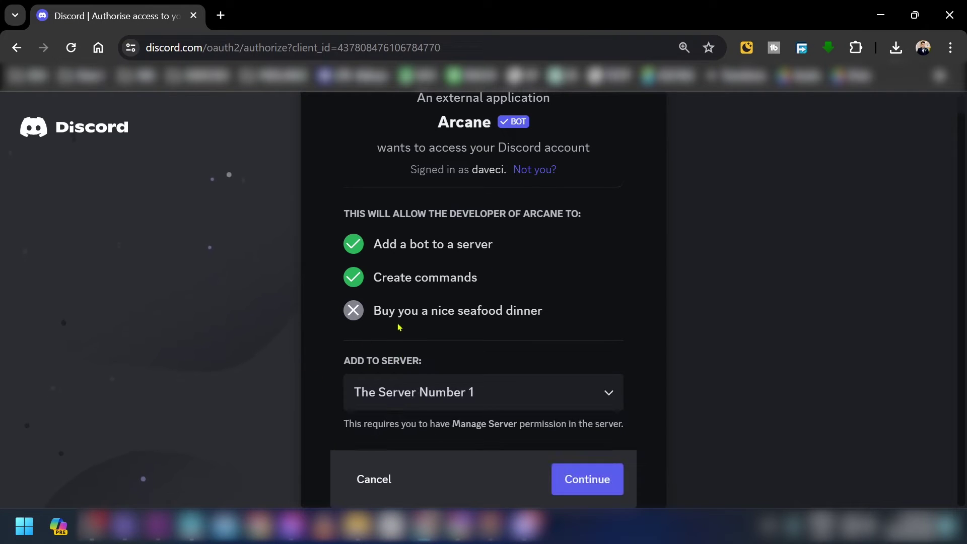
# Authorise Arcane's requested permissions, pass the captcha and go to The Server Number 1.
pyautogui.click(569, 479)
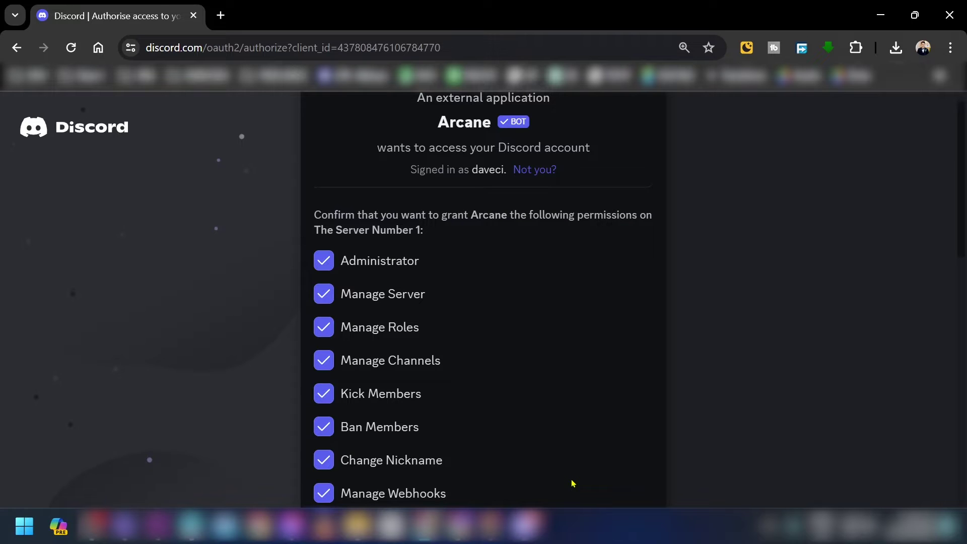
pyautogui.scroll(-10, 572, 483)
pyautogui.click(584, 471)
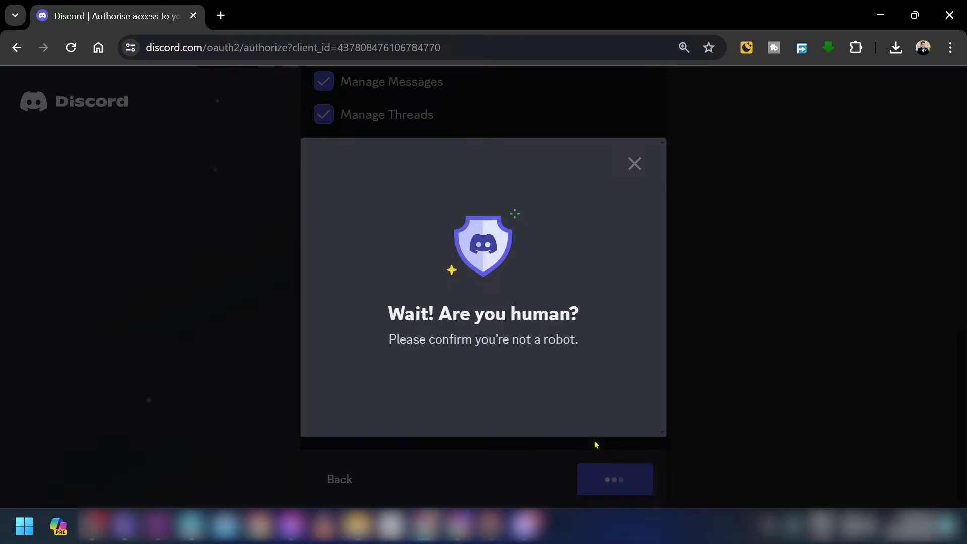
pyautogui.click(383, 360)
pyautogui.click(501, 384)
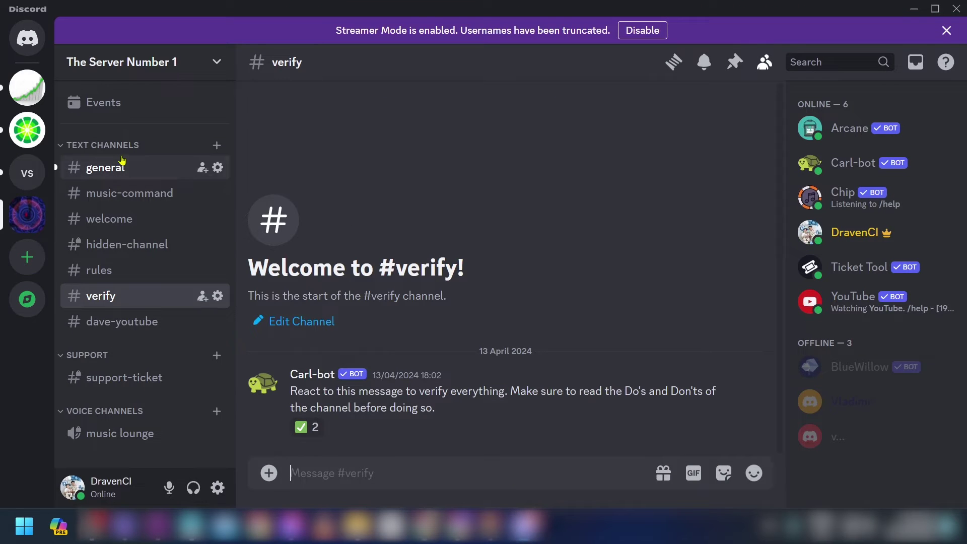
# Show #general in the Discord desktop app and glance at the server menu.
pyautogui.click(124, 166)
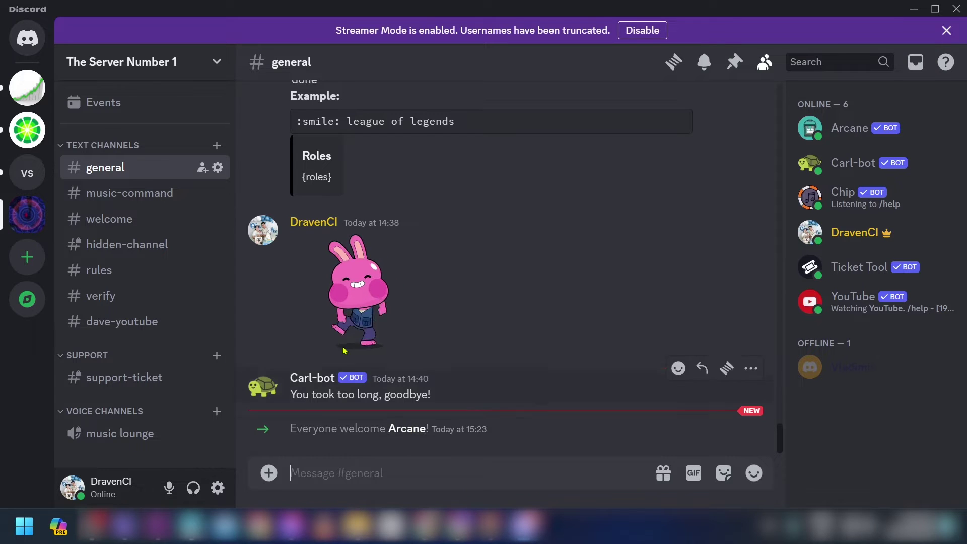
pyautogui.click(146, 61)
pyautogui.press('Escape')
# Create a new role named Level 1 with a teal colour.
pyautogui.click(162, 122)
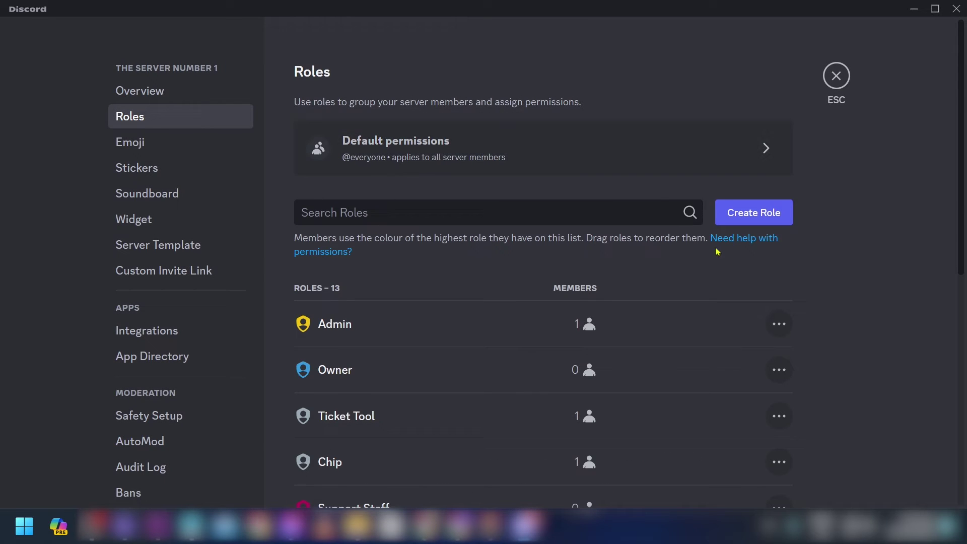
pyautogui.click(753, 214)
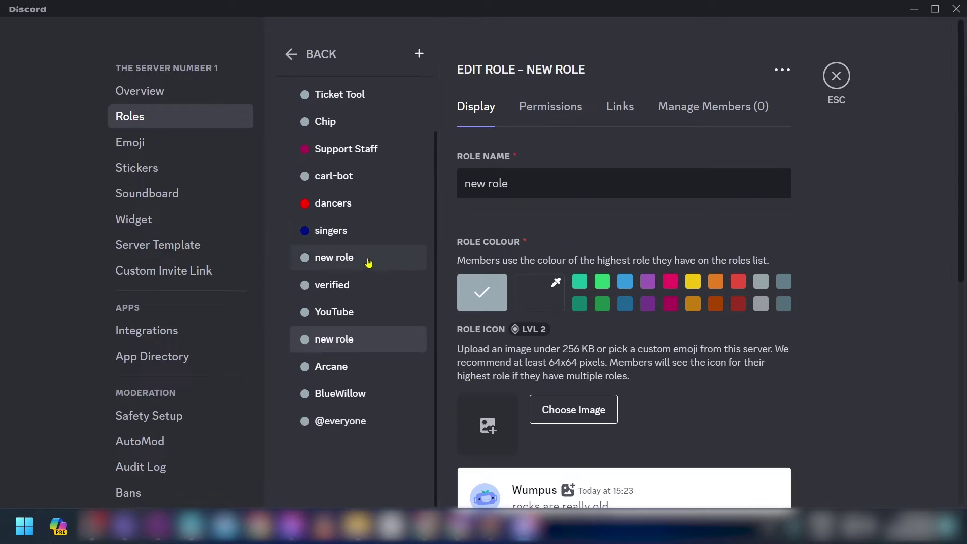
pyautogui.tripleClick(520, 187)
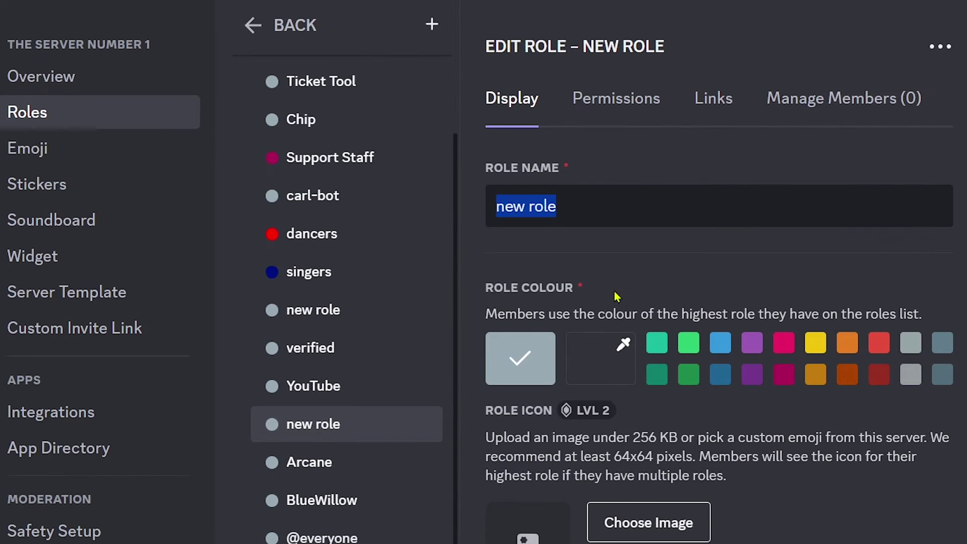
pyautogui.write('Level 1')
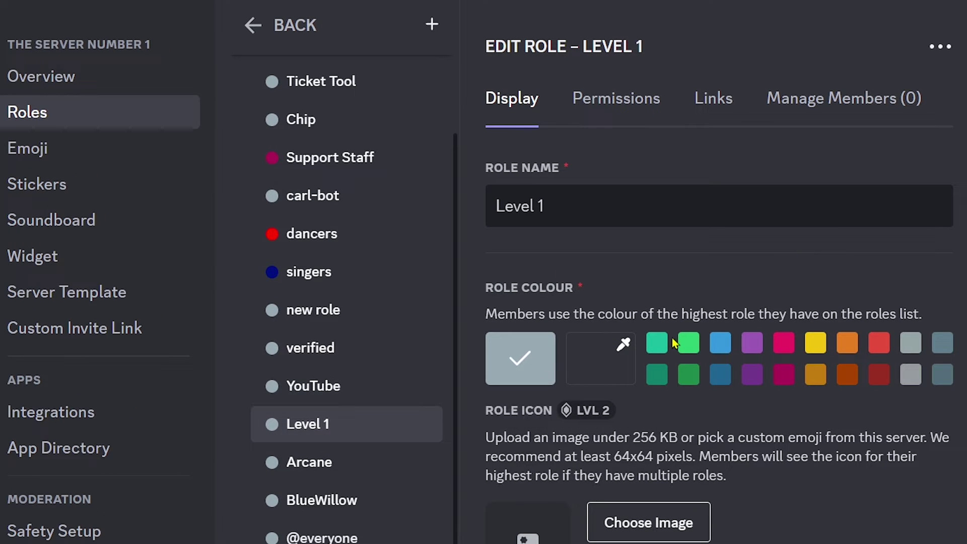
pyautogui.click(658, 345)
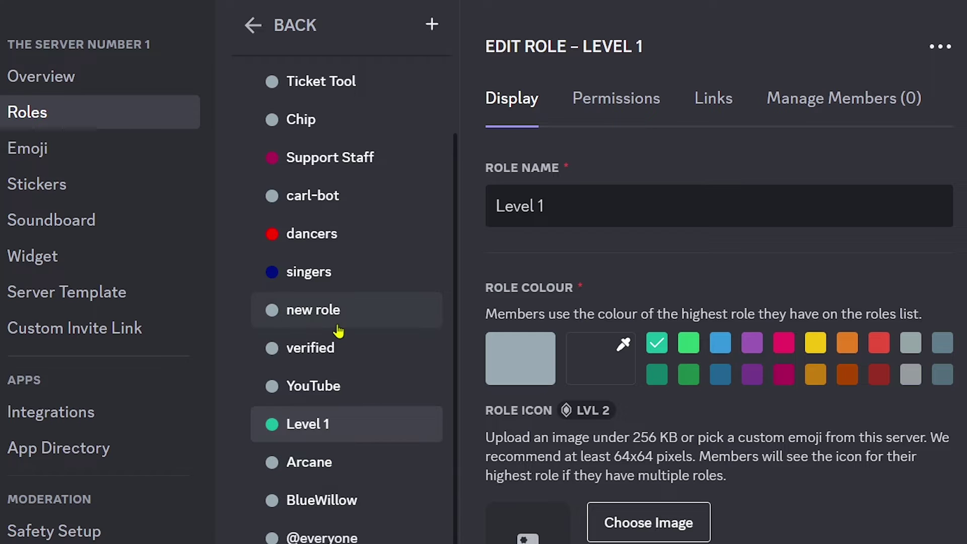
# Name the second new role Level 2 and colour it green.
pyautogui.click(334, 308)
pyautogui.tripleClick(608, 216)
pyautogui.write('Level 2')
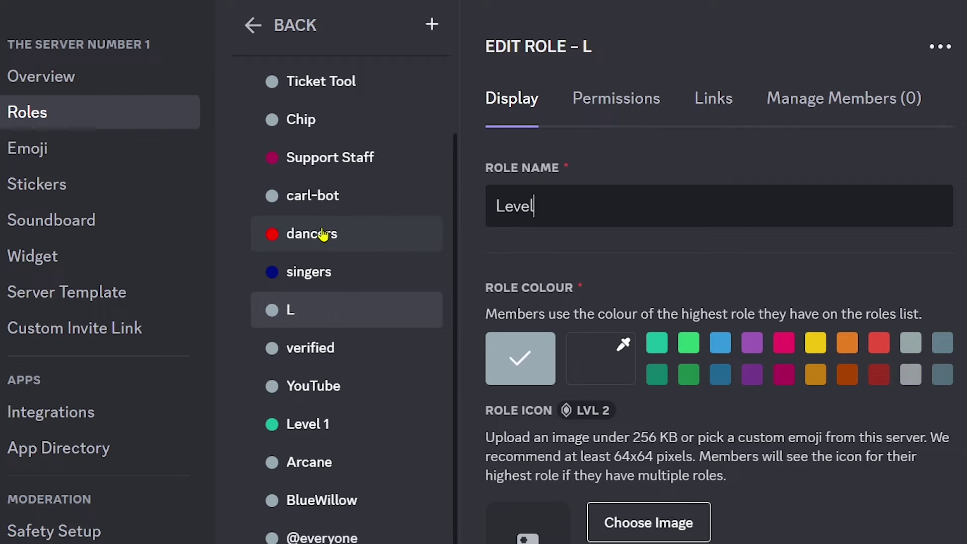
pyautogui.click(688, 344)
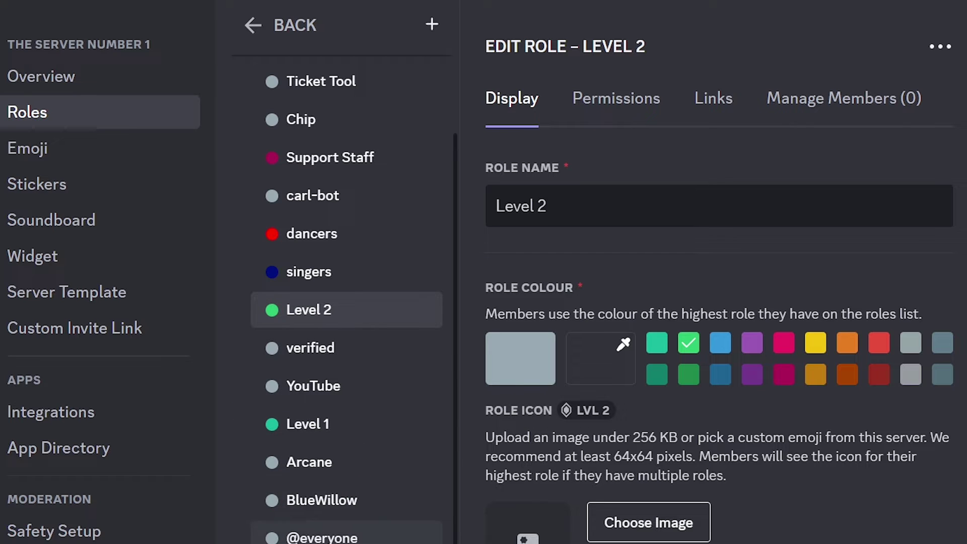
# Add another role and start renaming Level 2 to Level 3.
pyautogui.click(432, 24)
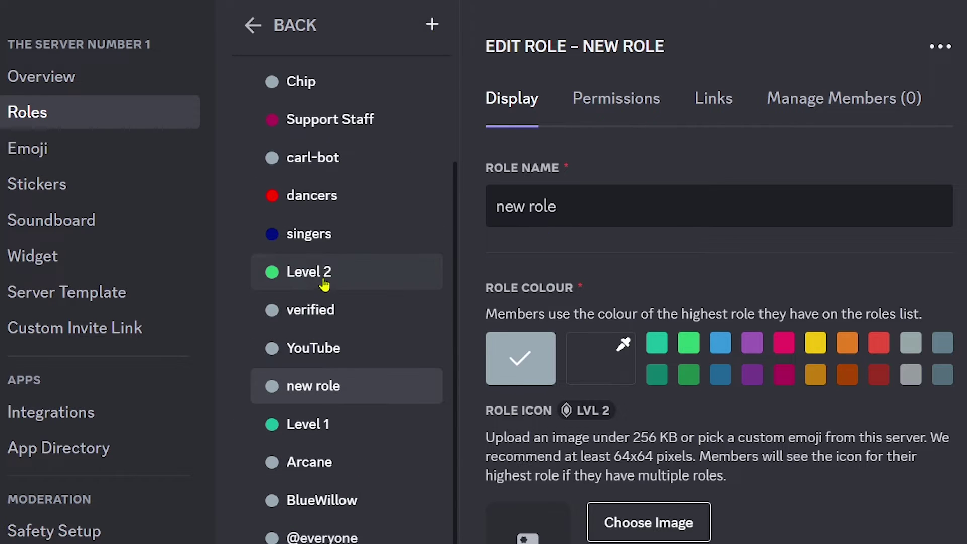
pyautogui.click(323, 272)
pyautogui.click(692, 205)
pyautogui.hotkey('ctrl', 'a')
pyautogui.click(586, 214)
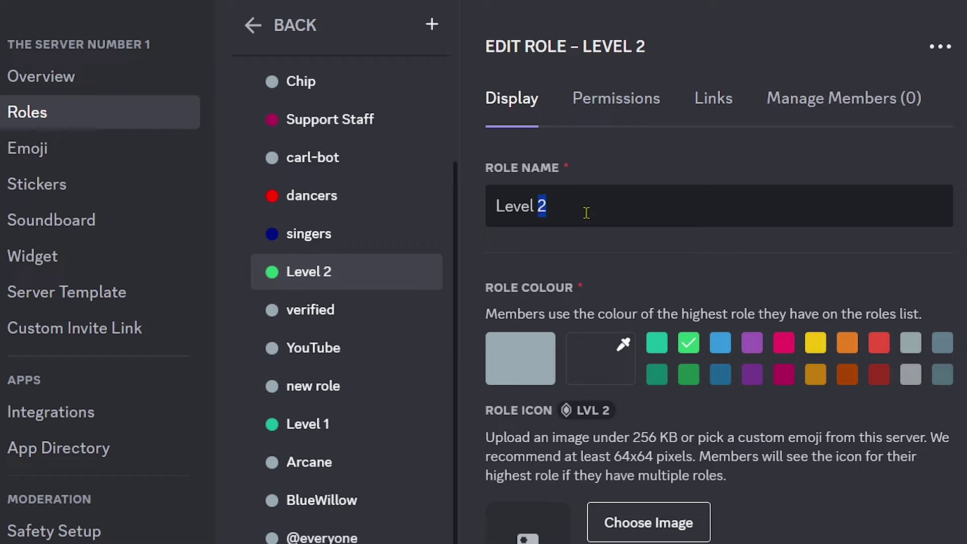
# Name the newest role Level 5 in pink and recolour Level 3 purple.
pyautogui.click(402, 385)
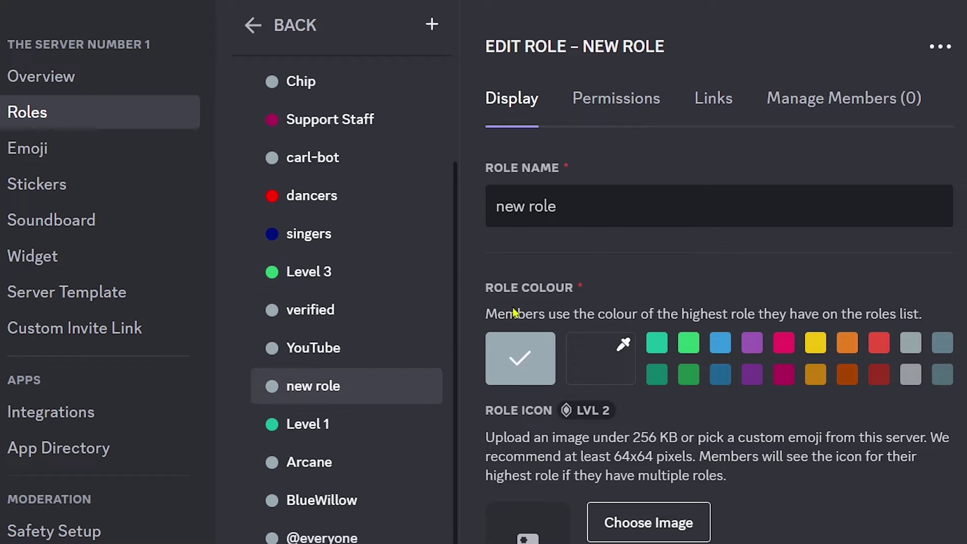
pyautogui.moveTo(557, 206); pyautogui.dragTo(253, 204)
pyautogui.write('Level 5')
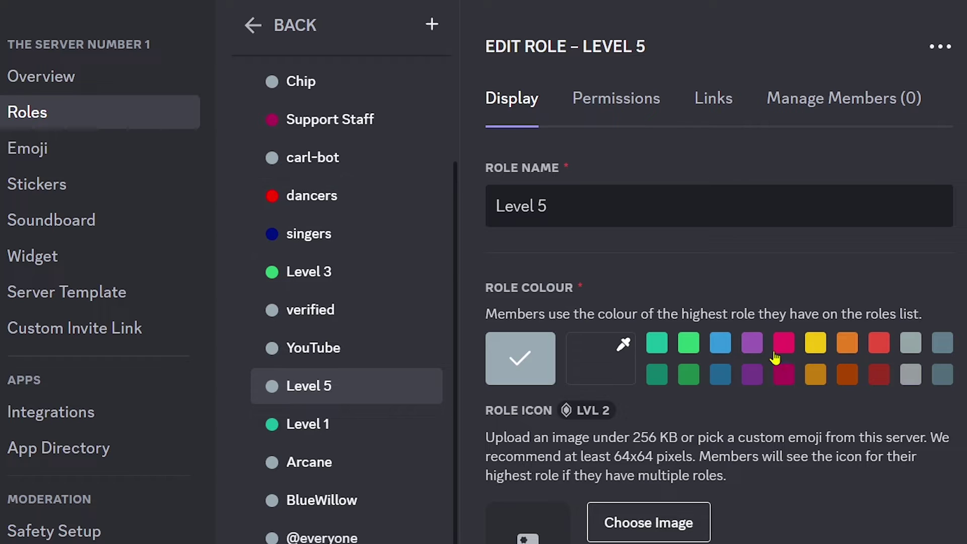
pyautogui.click(775, 352)
pyautogui.click(352, 272)
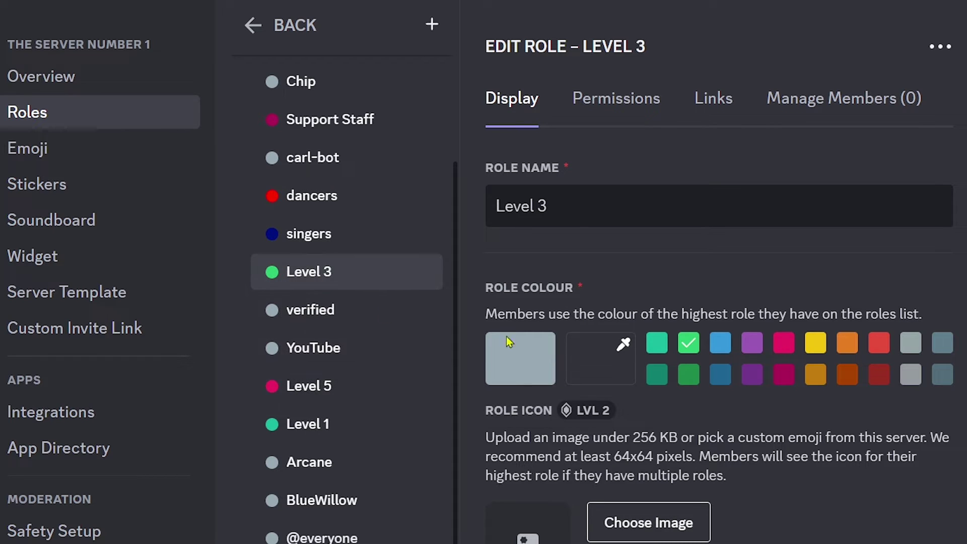
pyautogui.click(757, 352)
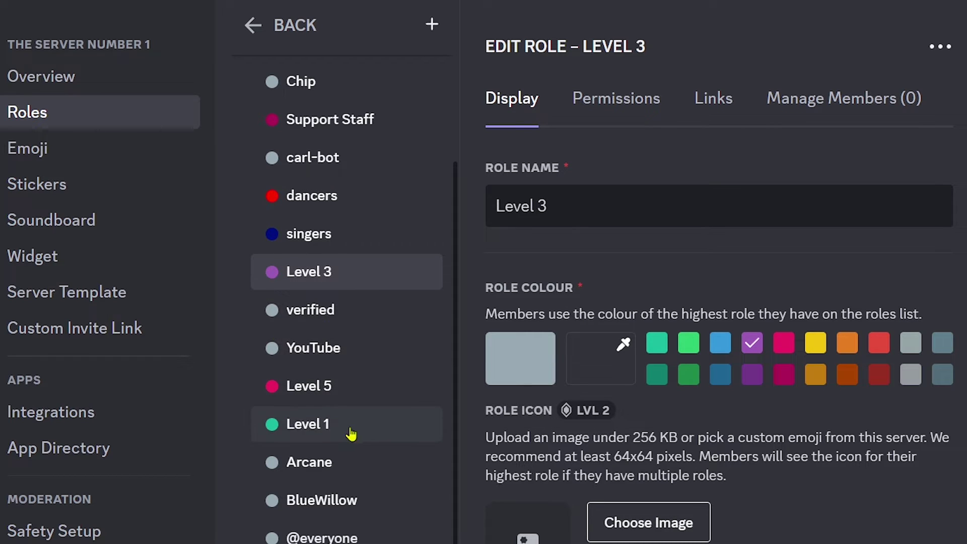
# Reorder the roles: Arcane on top, then Level 5, Level 3, Level 1.
pyautogui.moveTo(346, 466); pyautogui.dragTo(347, 272)
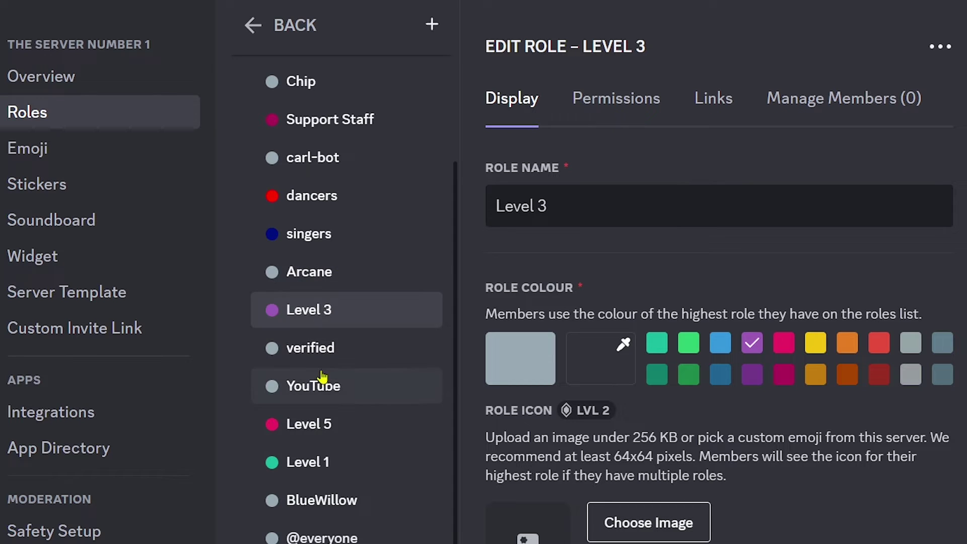
pyautogui.moveTo(334, 427); pyautogui.dragTo(339, 328)
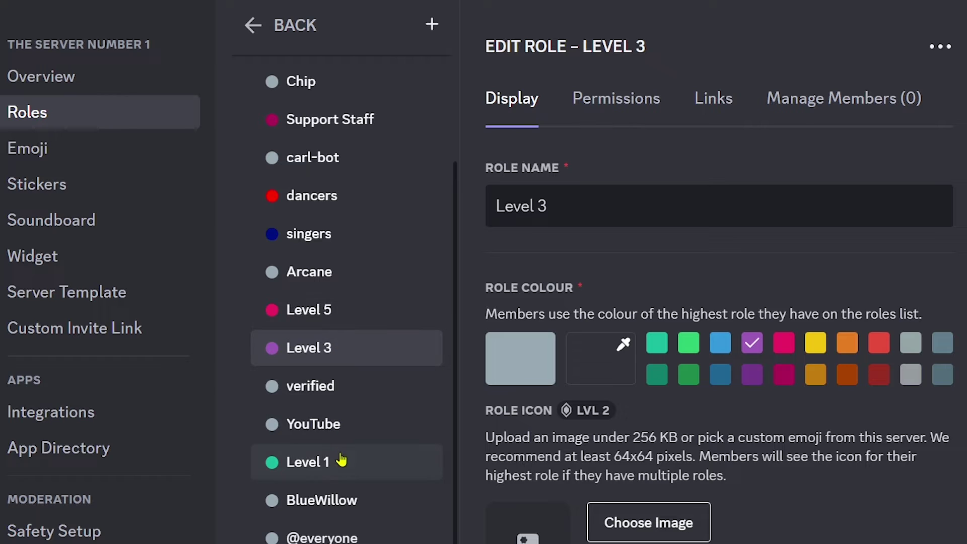
pyautogui.moveTo(341, 461); pyautogui.dragTo(363, 395)
# Save the Level 3 role changes and close the server settings.
pyautogui.click(309, 285)
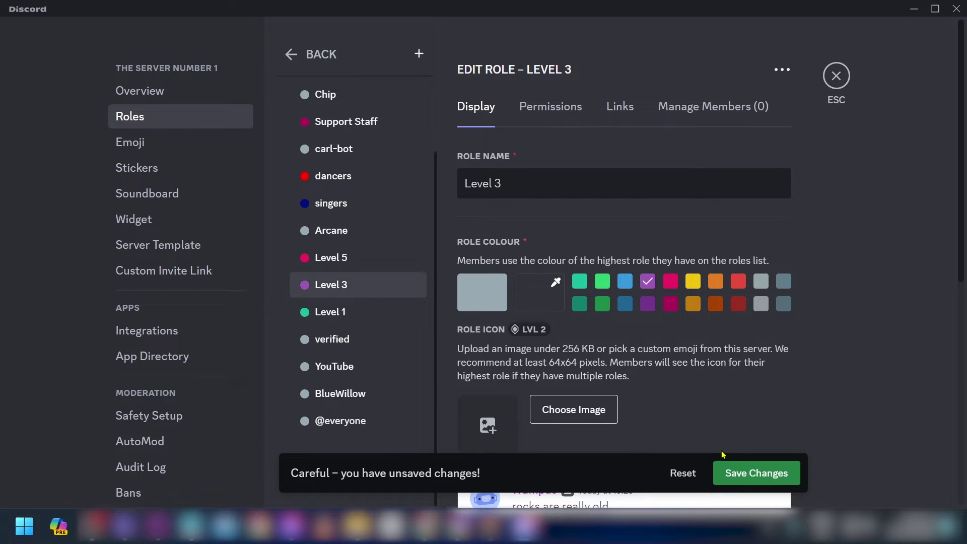
pyautogui.click(725, 469)
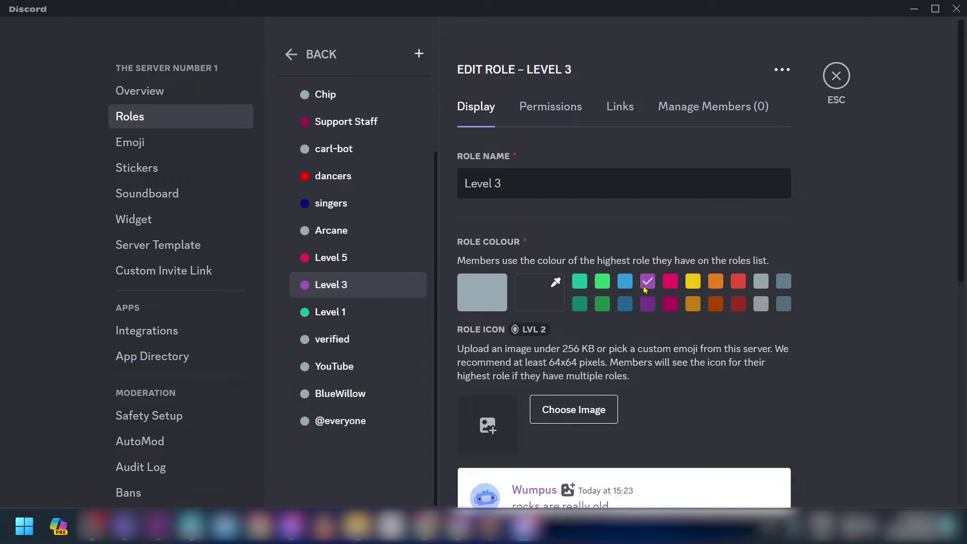
pyautogui.click(835, 76)
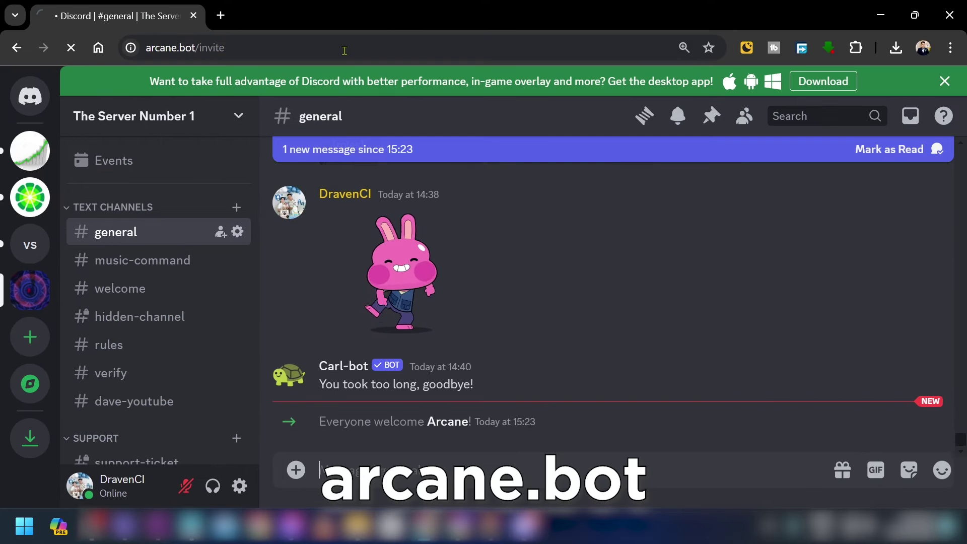
# Open The Server Number 1's leveling settings on Arcane.bot and send level-up messages to #general.
pyautogui.press('Return')
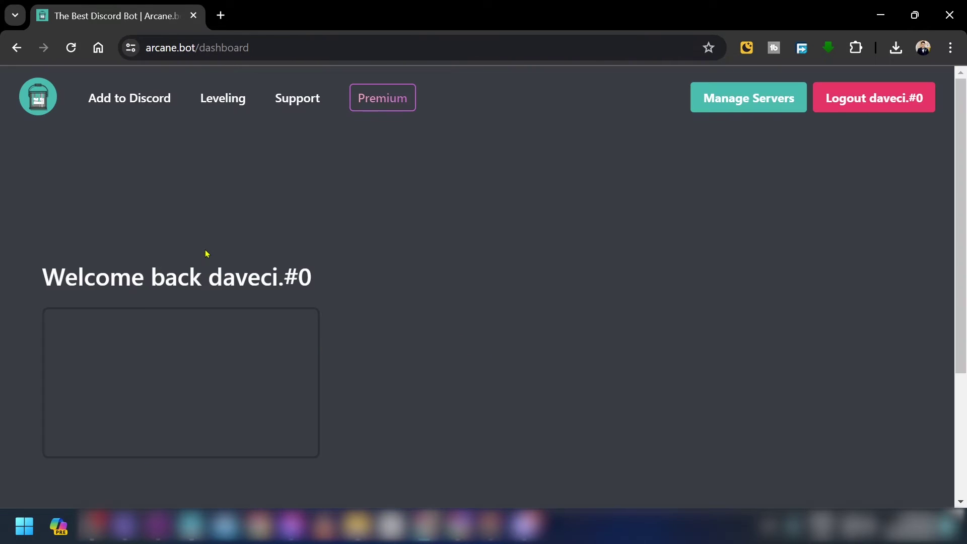
pyautogui.click(751, 96)
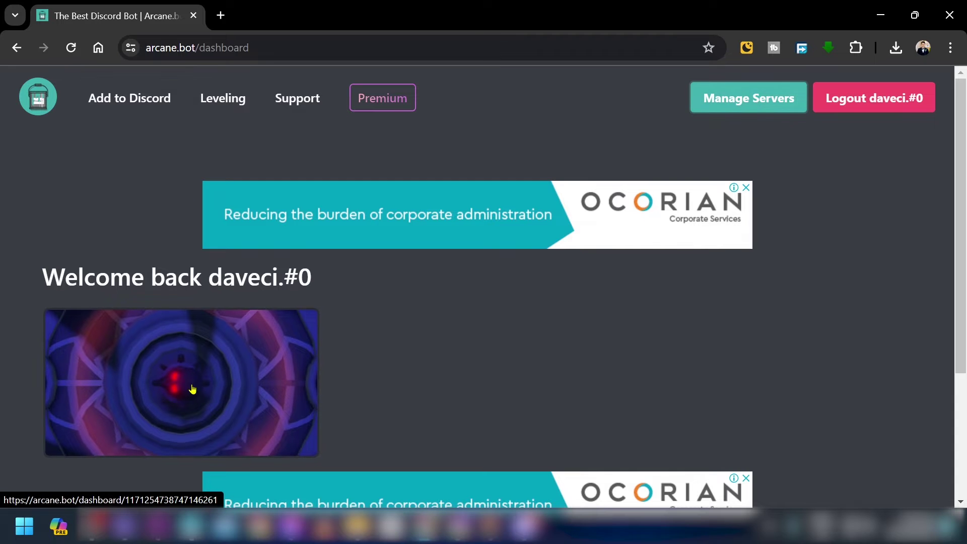
pyautogui.click(202, 339)
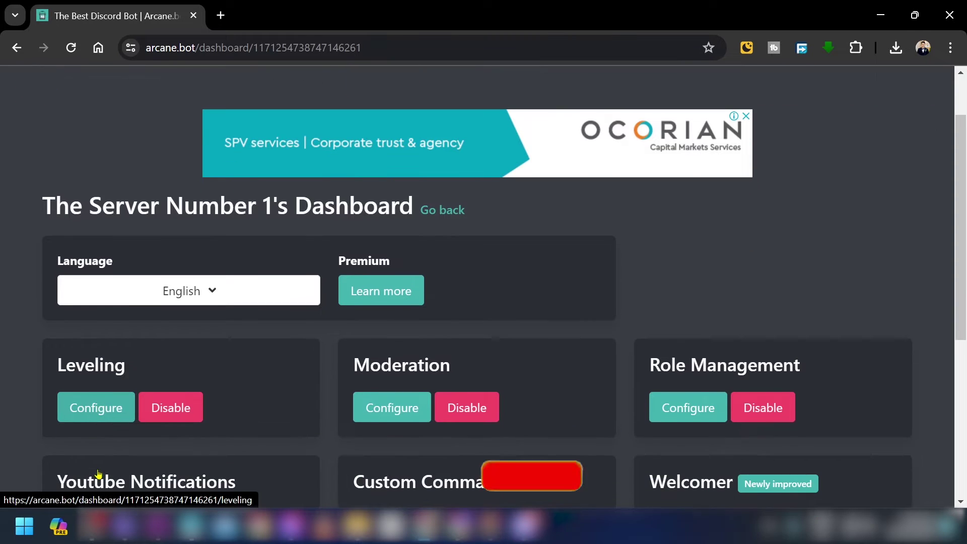
pyautogui.click(98, 403)
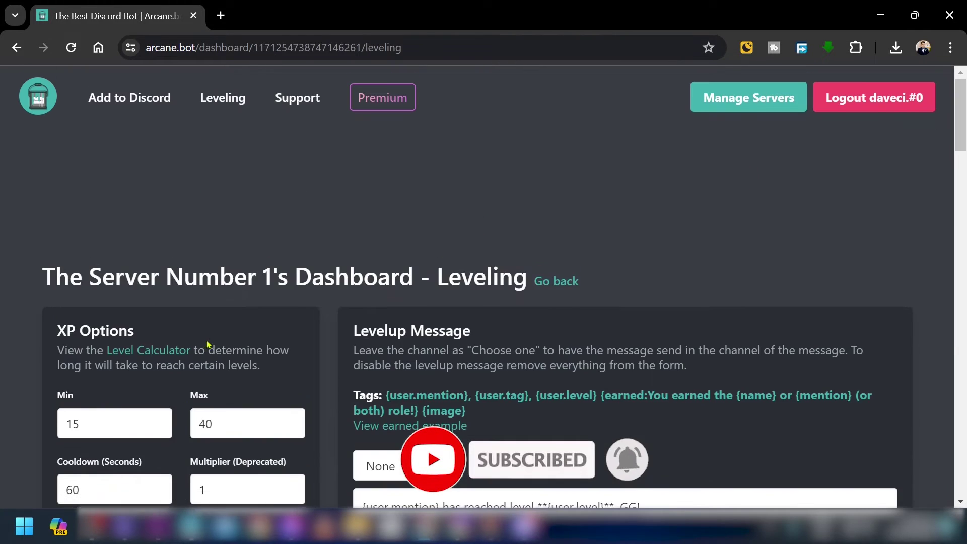
pyautogui.scroll(-5, 207, 340)
pyautogui.scroll(1, 207, 339)
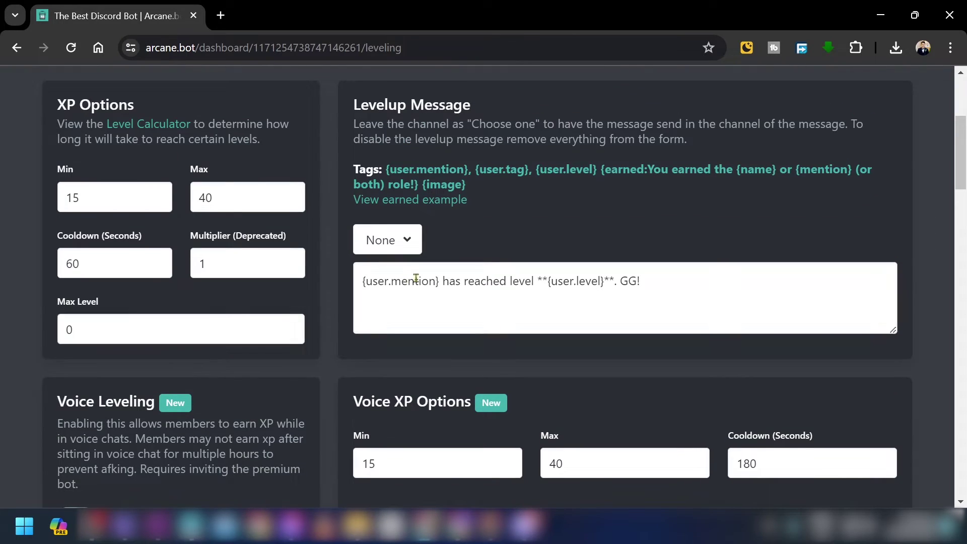
pyautogui.click(399, 247)
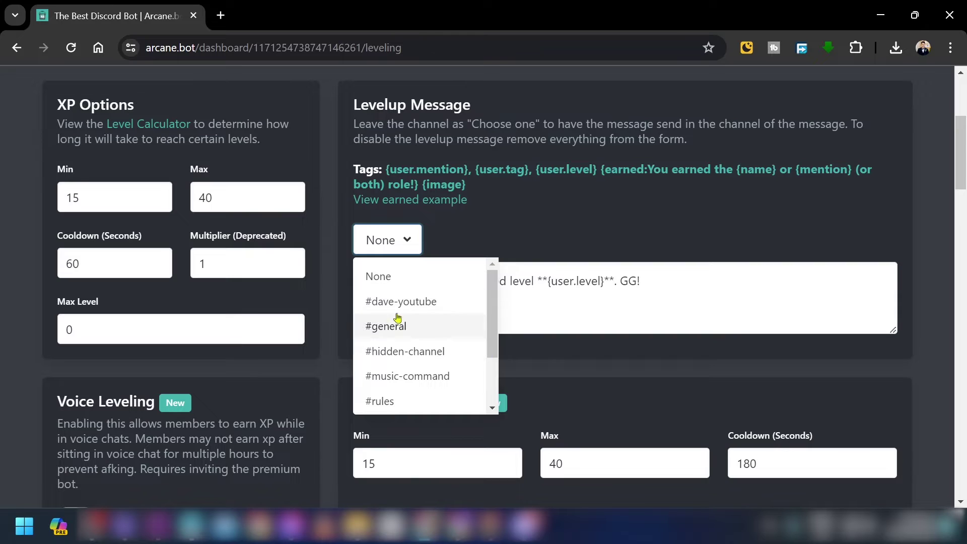
pyautogui.scroll(-2, 398, 327)
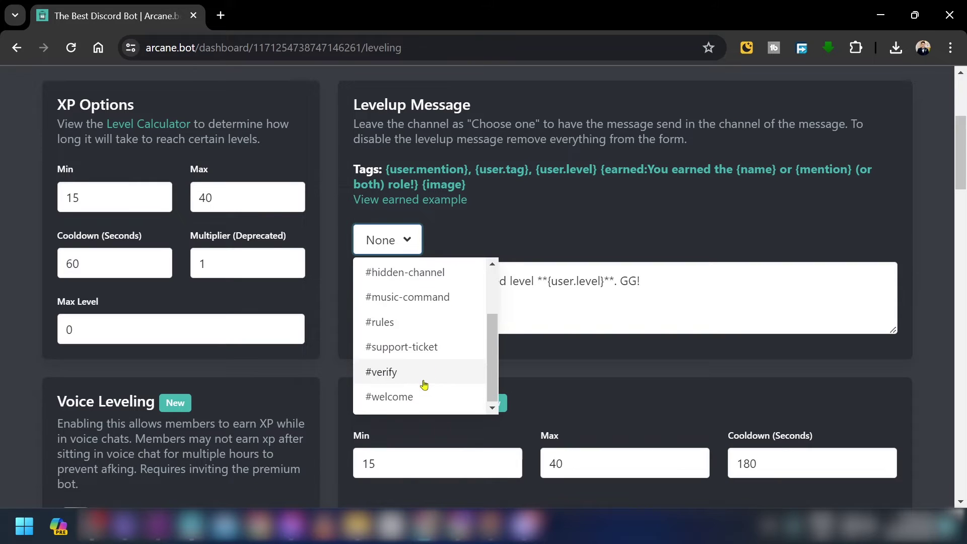
pyautogui.scroll(2, 423, 375)
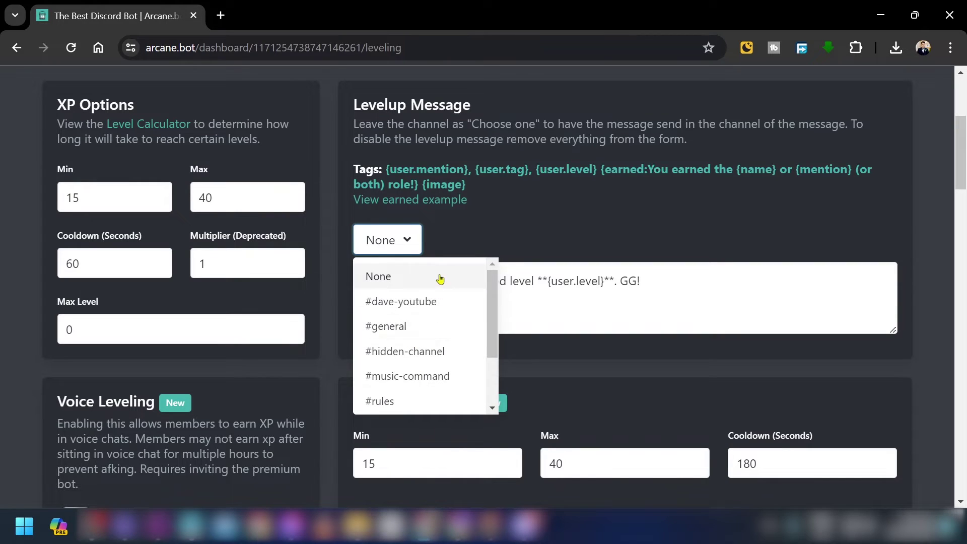
pyautogui.click(406, 328)
# Reword the level-up message to 'Hey you {user.mention} you have reached level **{user.level}**. GG!'.
pyautogui.click(473, 302)
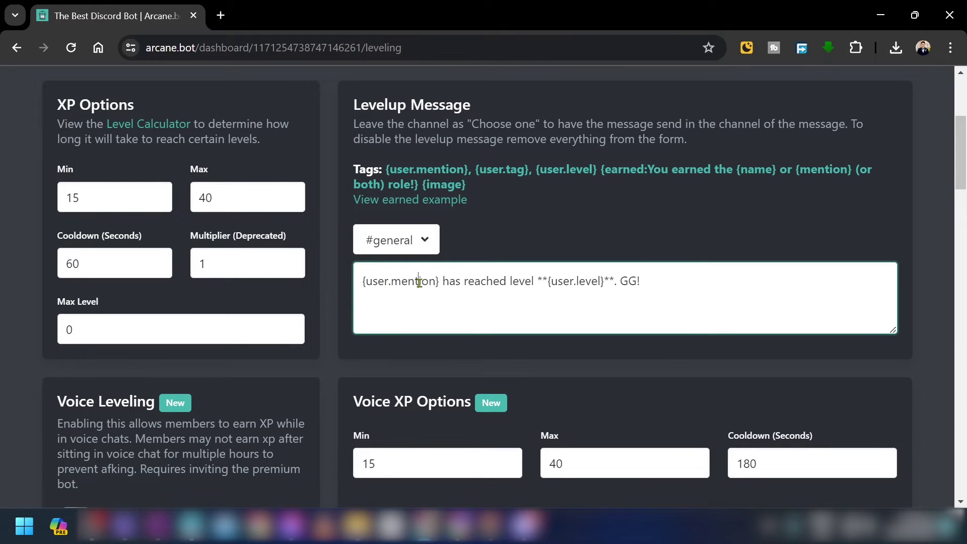
pyautogui.tripleClick(419, 282)
pyautogui.click(481, 277)
pyautogui.moveTo(639, 280); pyautogui.dragTo(295, 285)
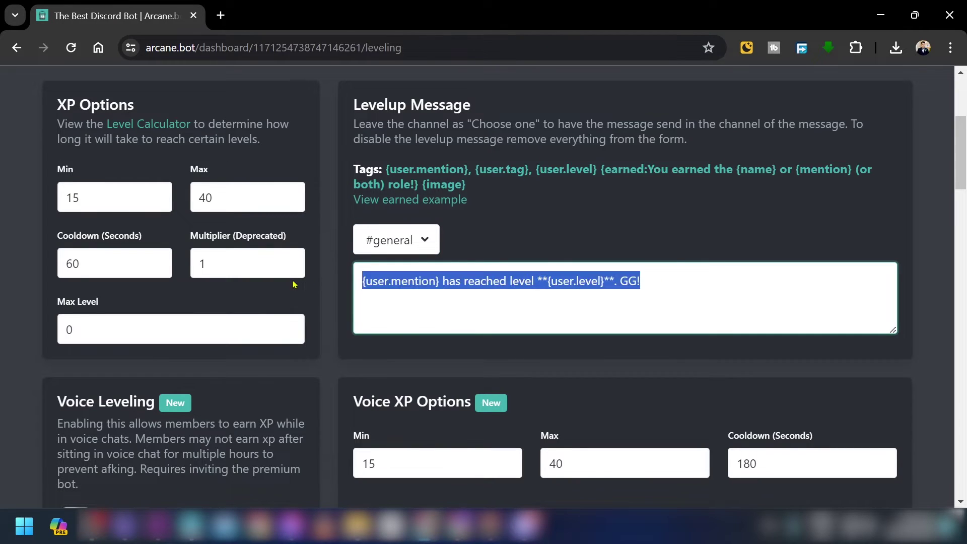
pyautogui.click(454, 281)
pyautogui.tripleClick(453, 281)
pyautogui.press('Left')
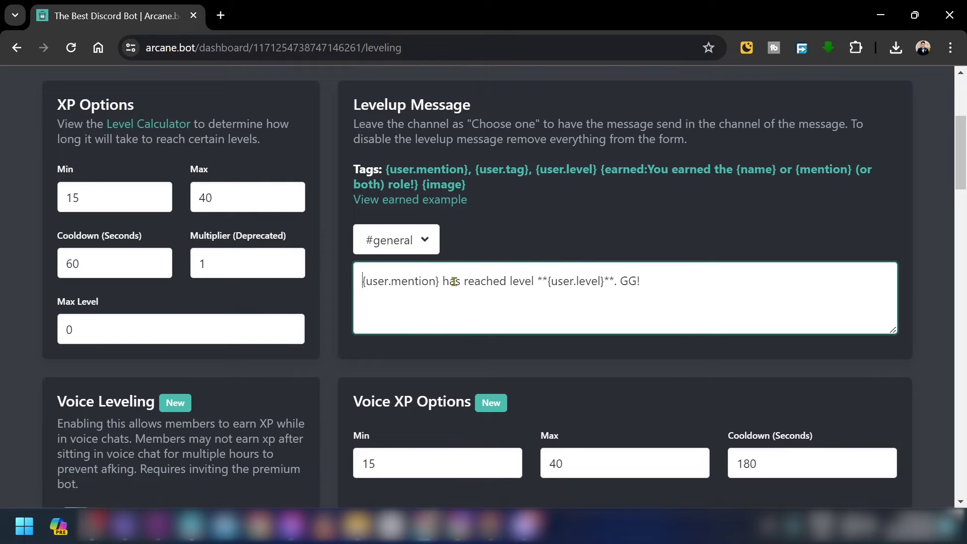
pyautogui.write('Hey you')
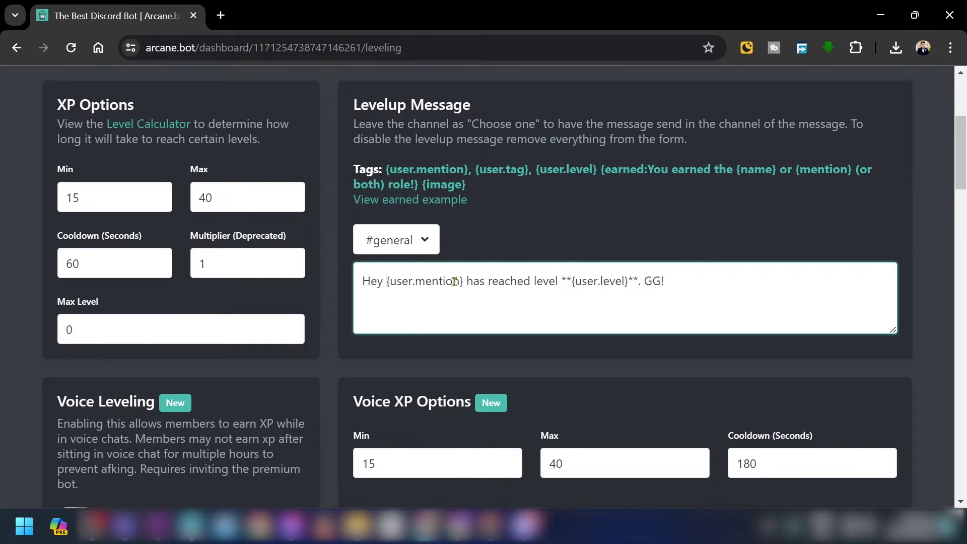
pyautogui.write(' {user.mention} ')
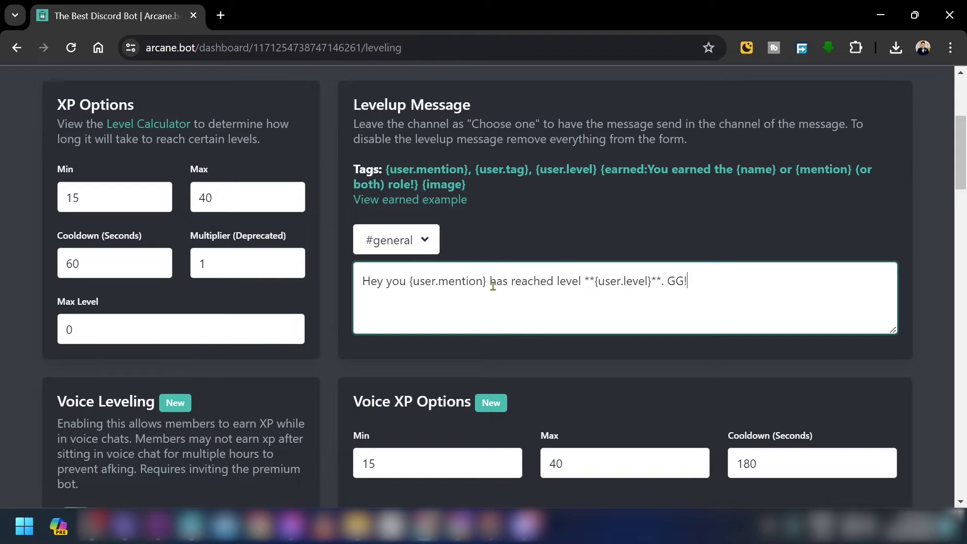
pyautogui.write('you have reached')
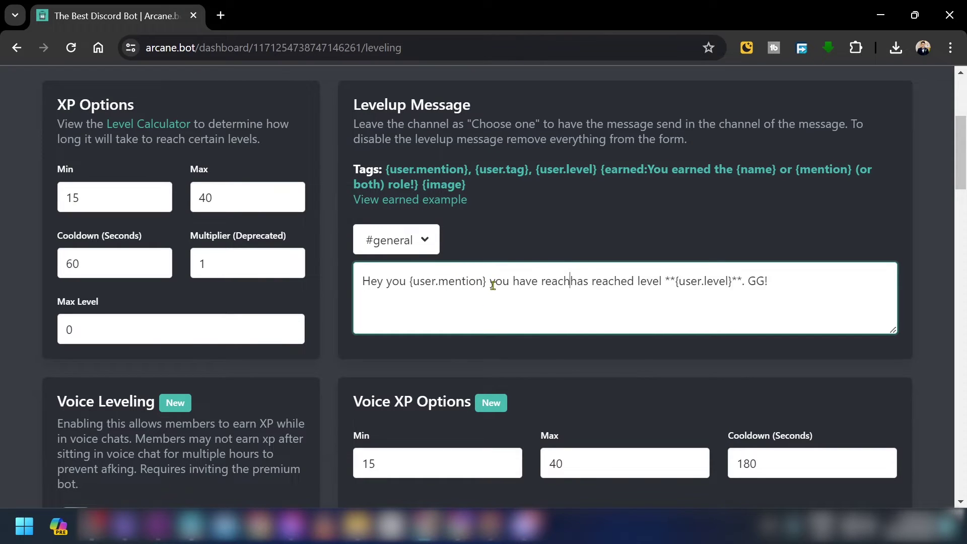
pyautogui.hotkey('ctrl', 'shift', 'Right')
pyautogui.hotkey('ctrl', 'shift', 'Right')
pyautogui.press('BackSpace')
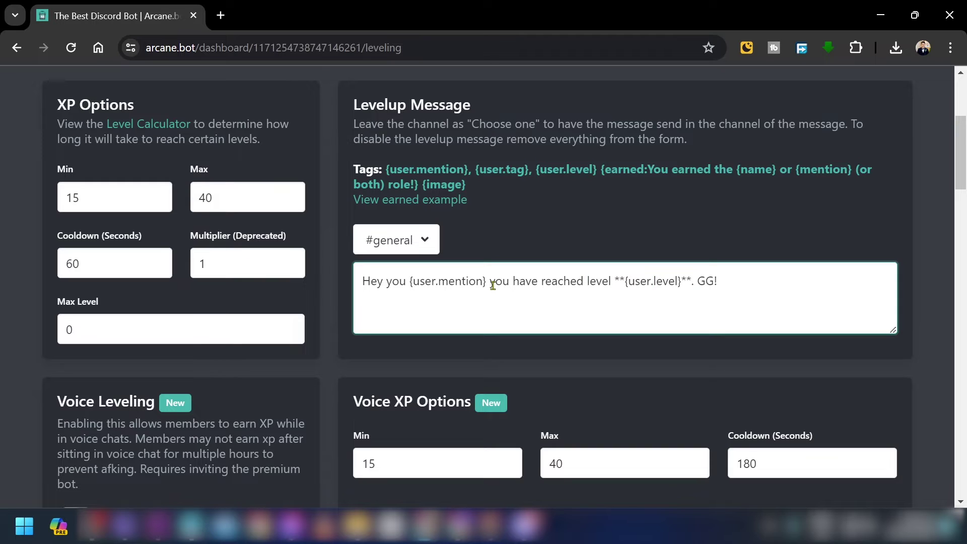
pyautogui.press('End')
pyautogui.click(565, 225)
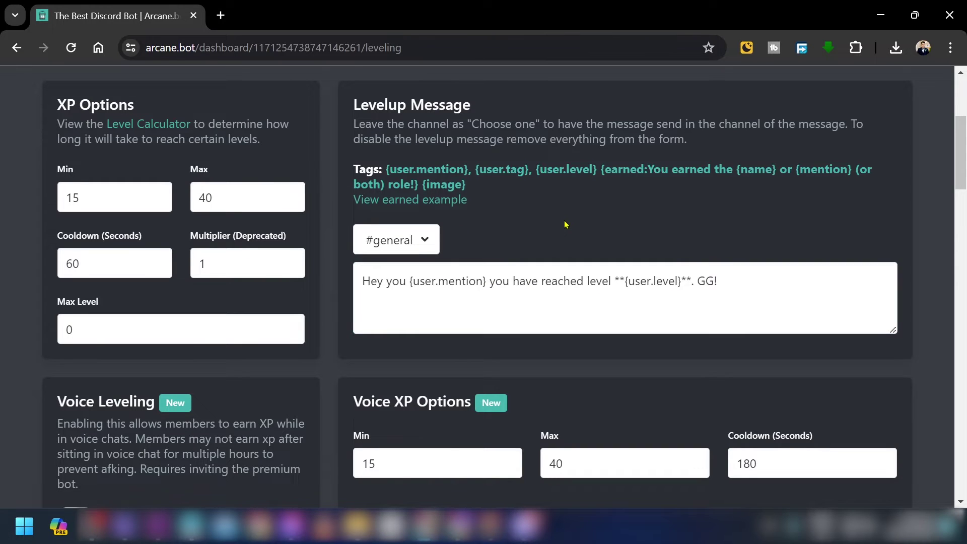
# Open the default level card settings and inspect the progress bar hex value #41B2B0.
pyautogui.scroll(-10, 554, 227)
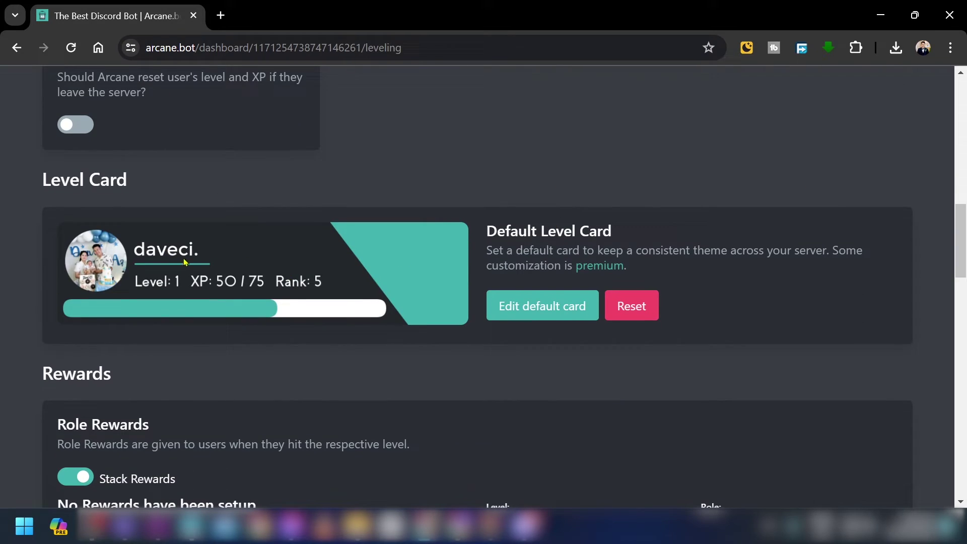
pyautogui.click(556, 308)
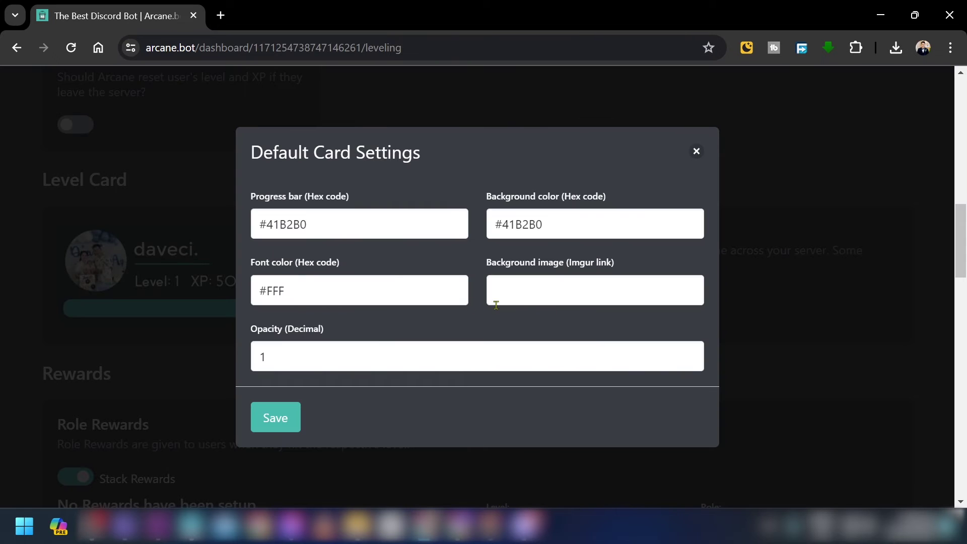
pyautogui.click(351, 224)
pyautogui.hotkey('ctrl', 'a')
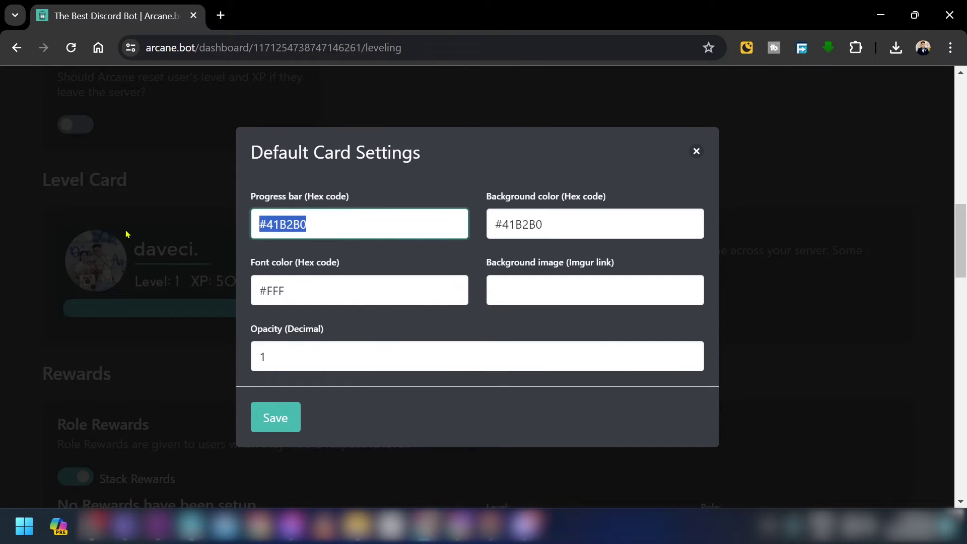
pyautogui.click(330, 230)
pyautogui.moveTo(305, 195); pyautogui.dragTo(342, 196)
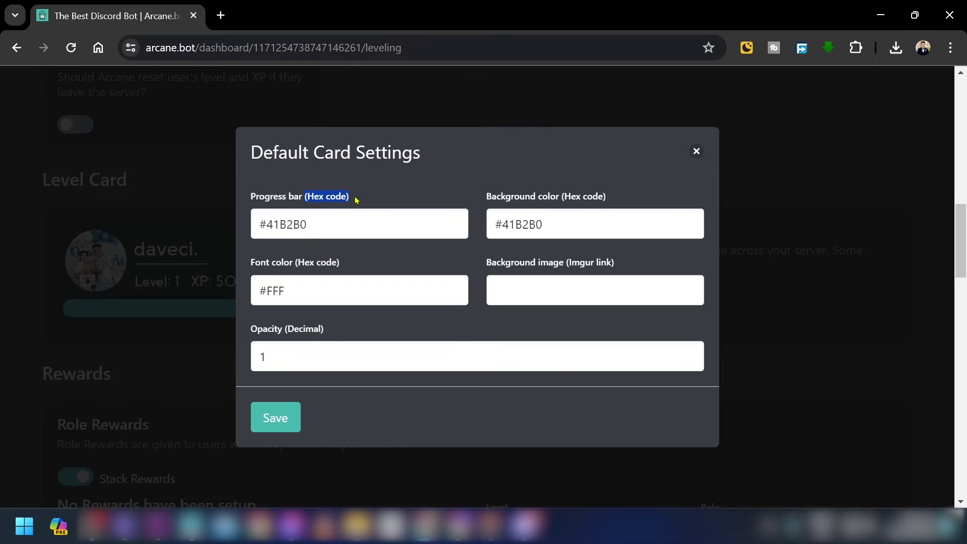
# Search Google for 'hex code color' and open the HTML Color Codes picker.
pyautogui.click(220, 16)
pyautogui.write('r')
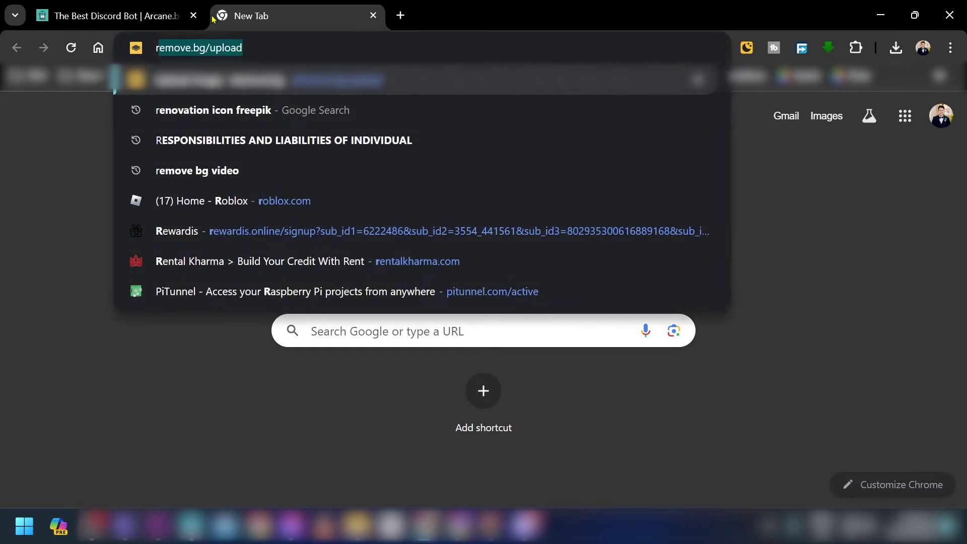
pyautogui.press('BackSpace')
pyautogui.press('BackSpace')
pyautogui.write('hex code color')
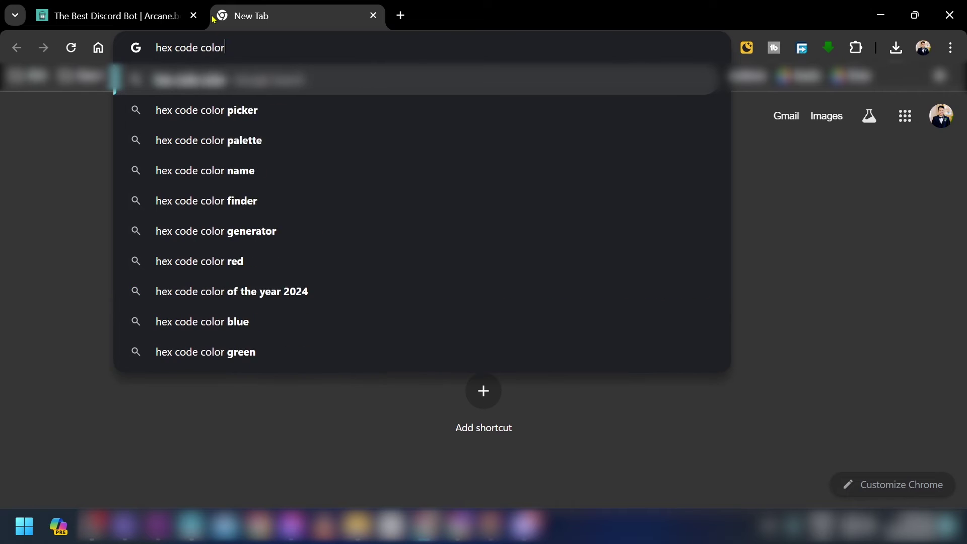
pyautogui.press('Down')
pyautogui.press('Return')
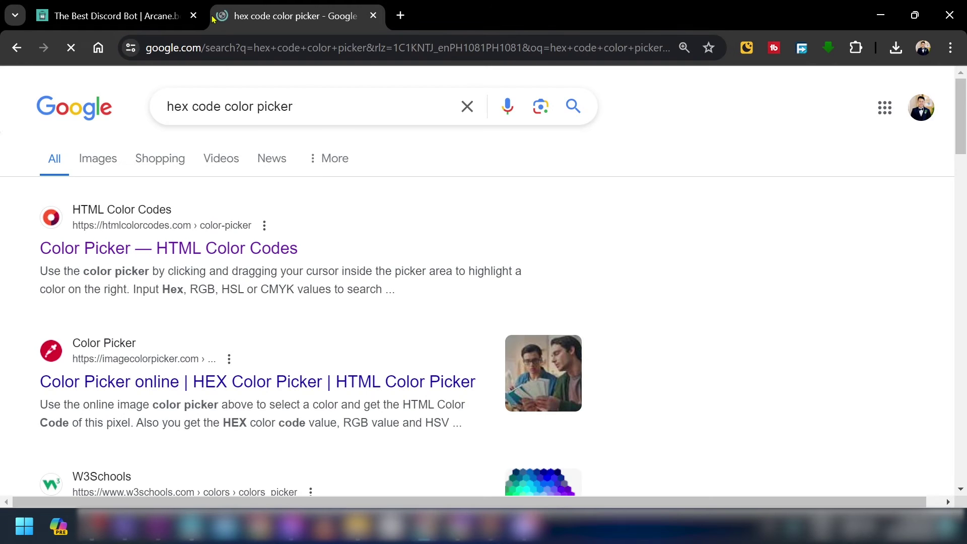
pyautogui.click(143, 249)
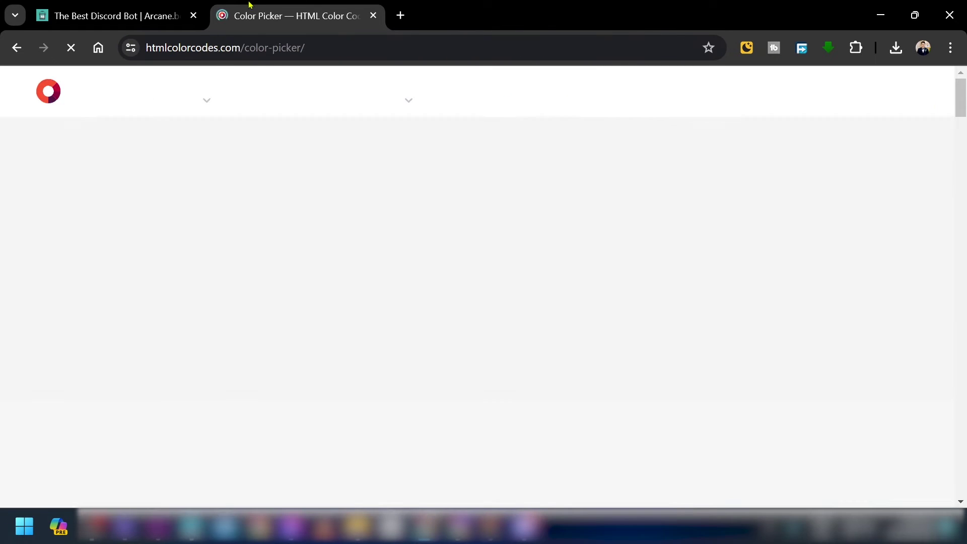
# Pick bright yellow #F8F400, copy its hex and paste it as the progress bar colour.
pyautogui.scroll(-3, 279, 295)
pyautogui.scroll(-2, 281, 296)
pyautogui.moveTo(501, 241); pyautogui.dragTo(501, 217)
pyautogui.click(465, 175)
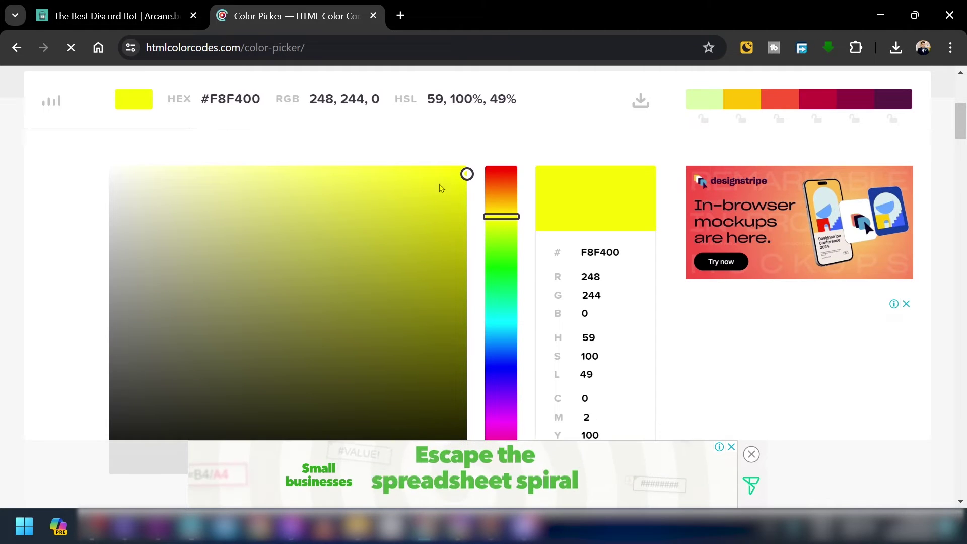
pyautogui.click(230, 99)
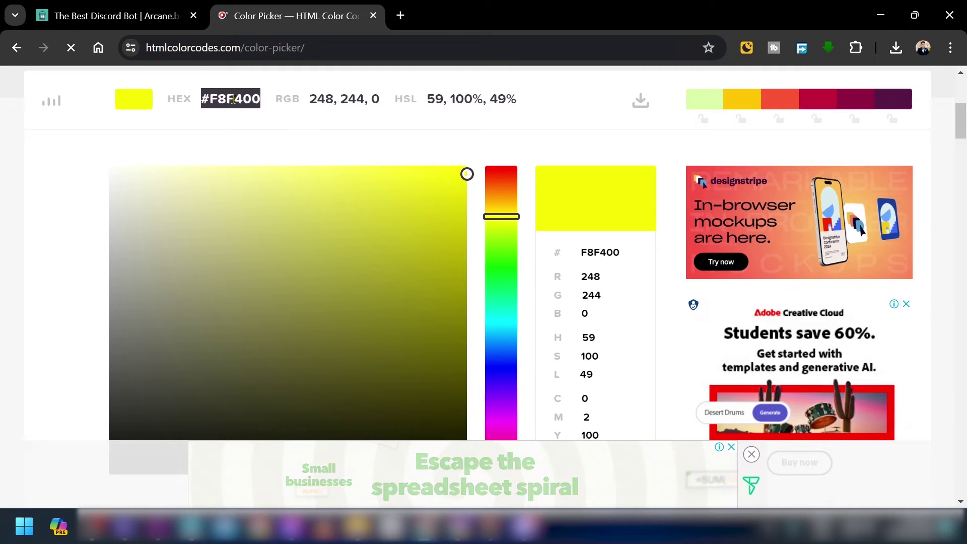
pyautogui.click(115, 15)
pyautogui.click(367, 238)
pyautogui.hotkey('ctrl', 'a')
pyautogui.write('#F8F400')
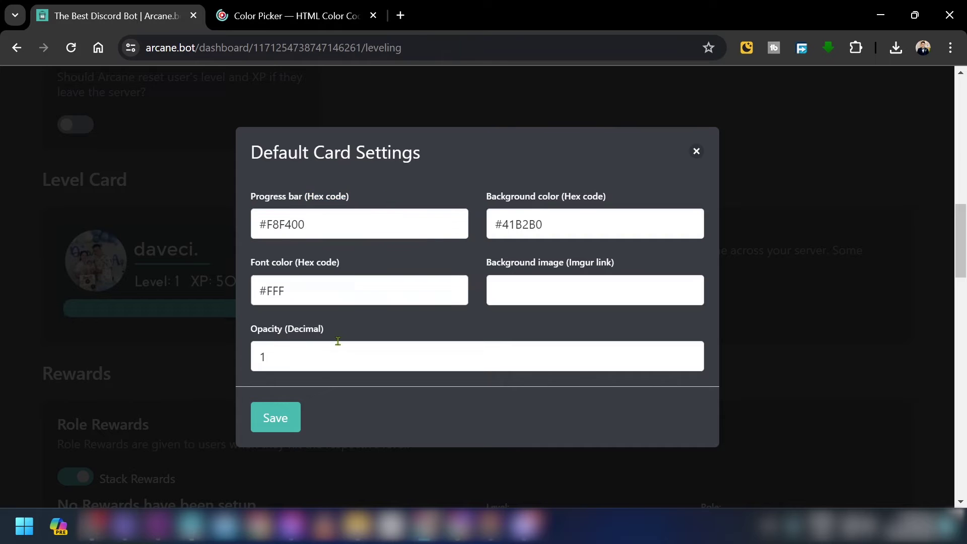
# Save the default level card with its yellow #F8F400 progress bar.
pyautogui.click(270, 424)
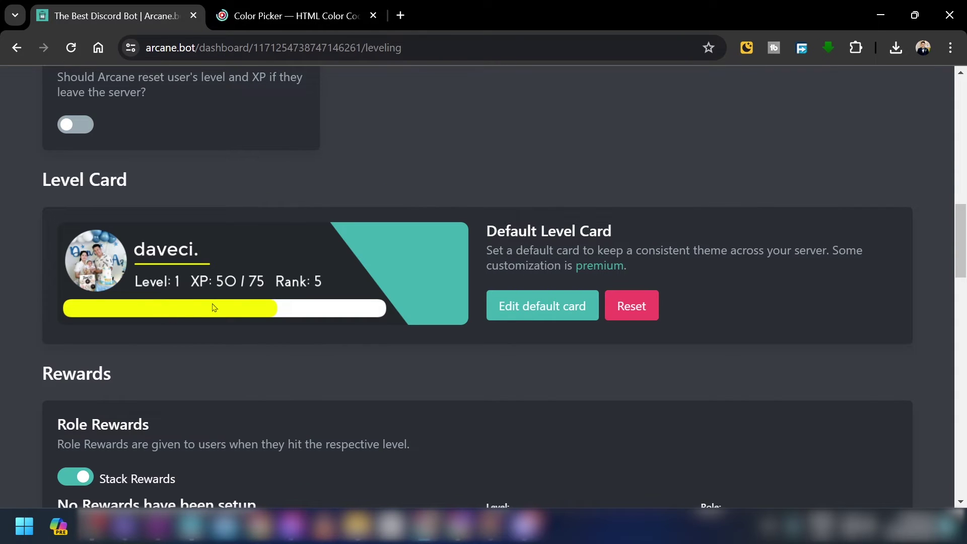
pyautogui.scroll(-4, 214, 307)
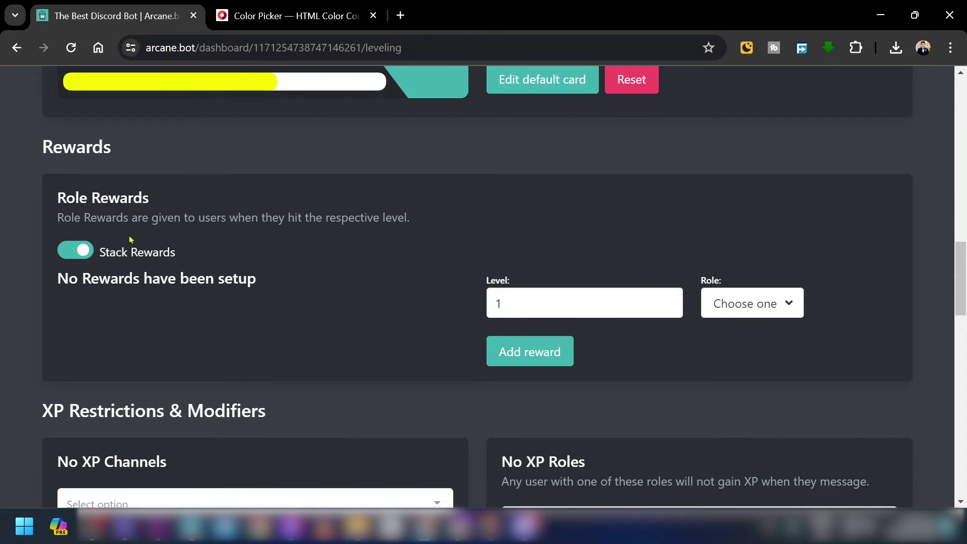
# Switch off Stack Rewards and add a reward giving the Level 1 role at level 1.
pyautogui.click(78, 255)
pyautogui.click(78, 255)
pyautogui.click(548, 292)
pyautogui.click(761, 307)
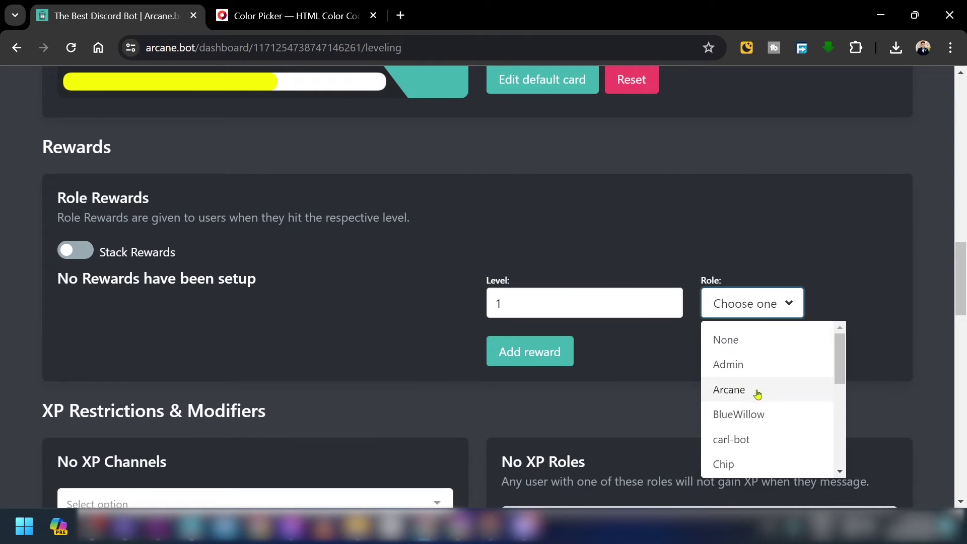
pyautogui.scroll(-3, 758, 395)
pyautogui.click(732, 365)
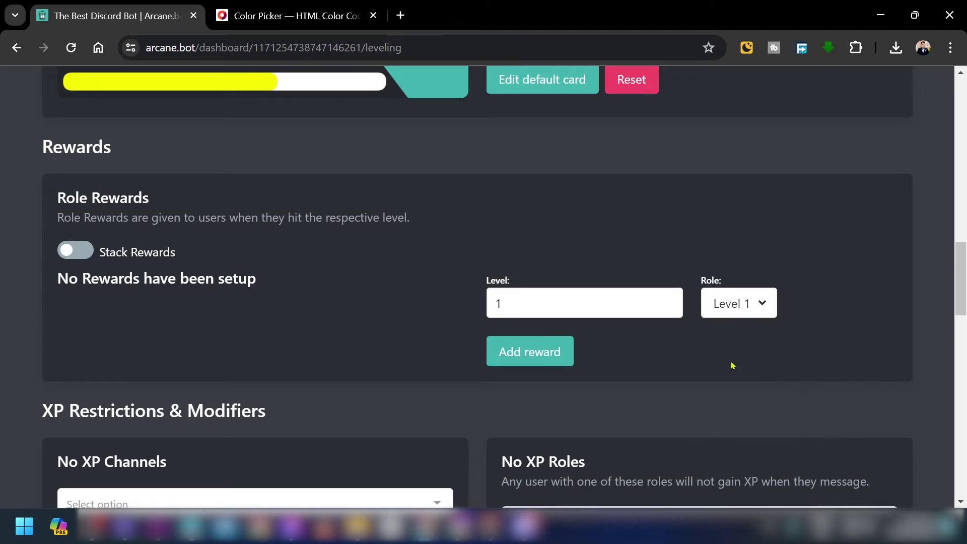
pyautogui.click(532, 360)
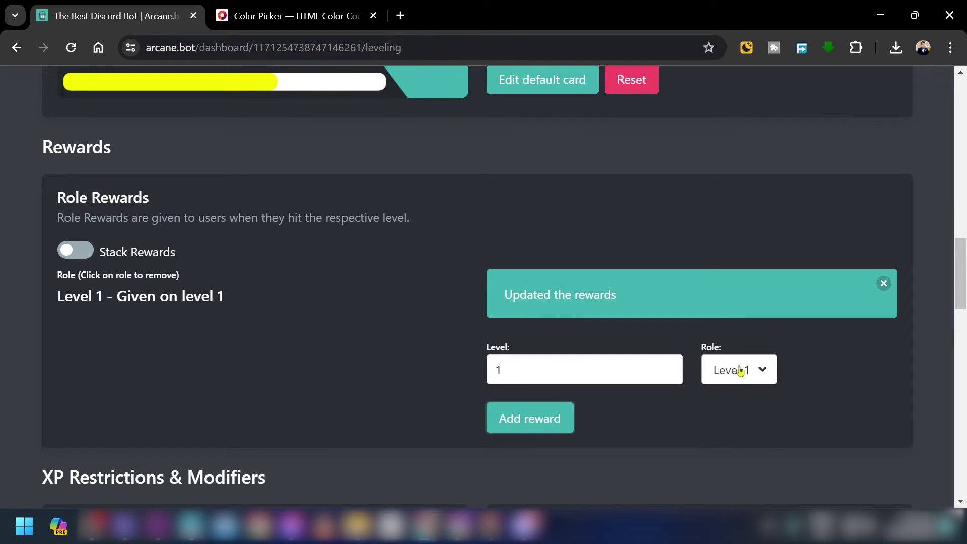
pyautogui.click(596, 375)
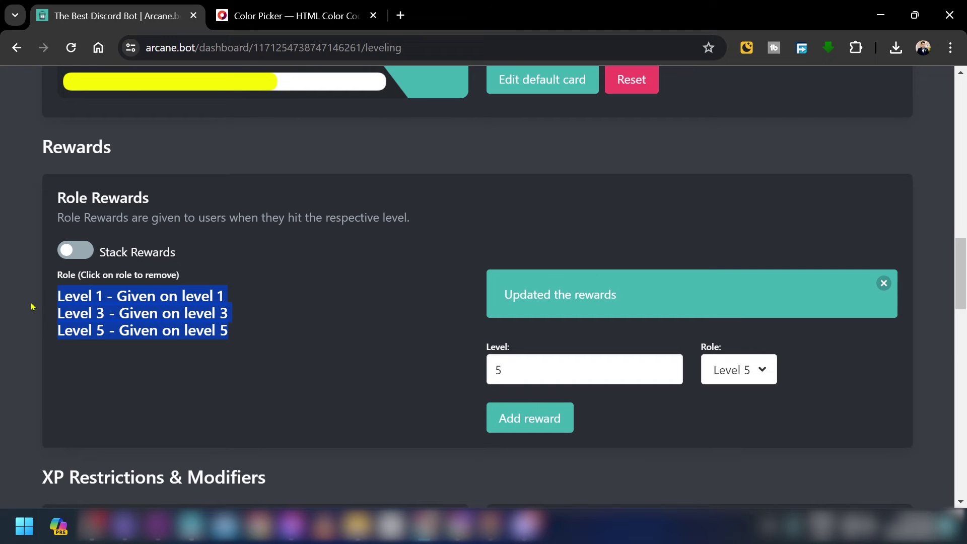
# Add #support-ticket and #verify to the No XP Channels list.
pyautogui.scroll(-7, 31, 306)
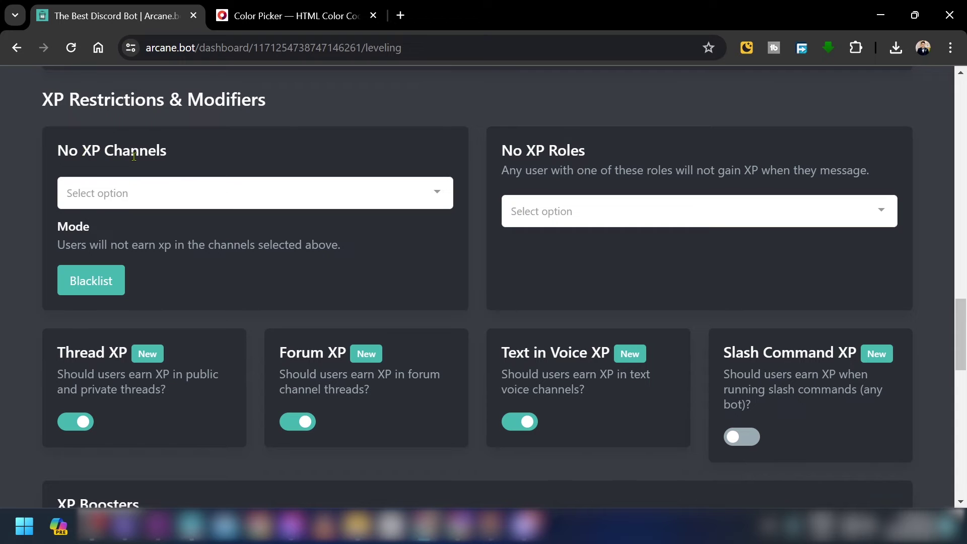
pyautogui.click(275, 183)
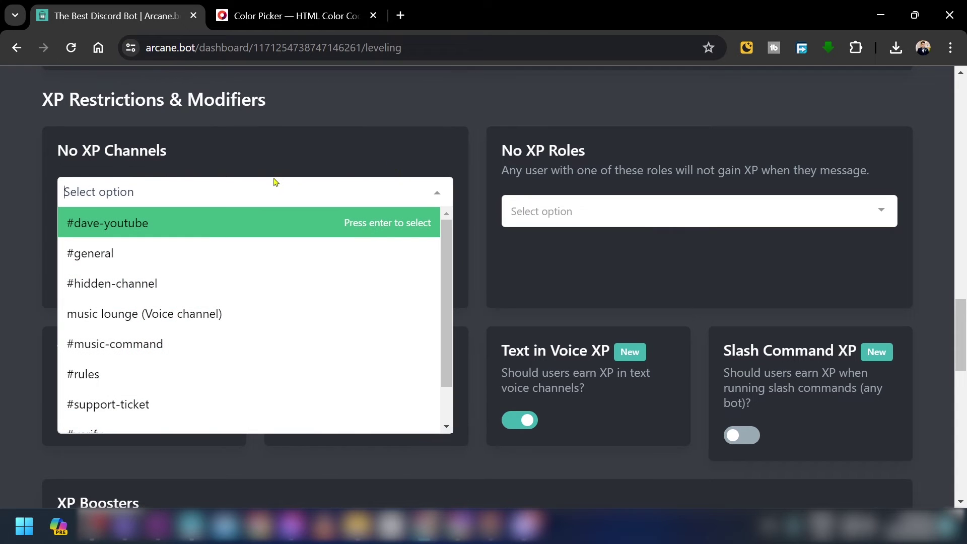
pyautogui.click(277, 164)
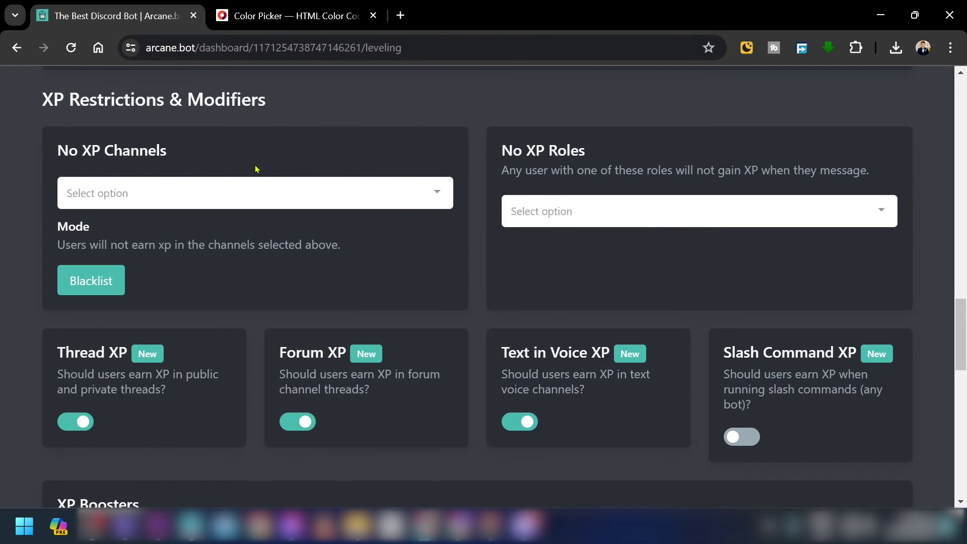
pyautogui.click(191, 204)
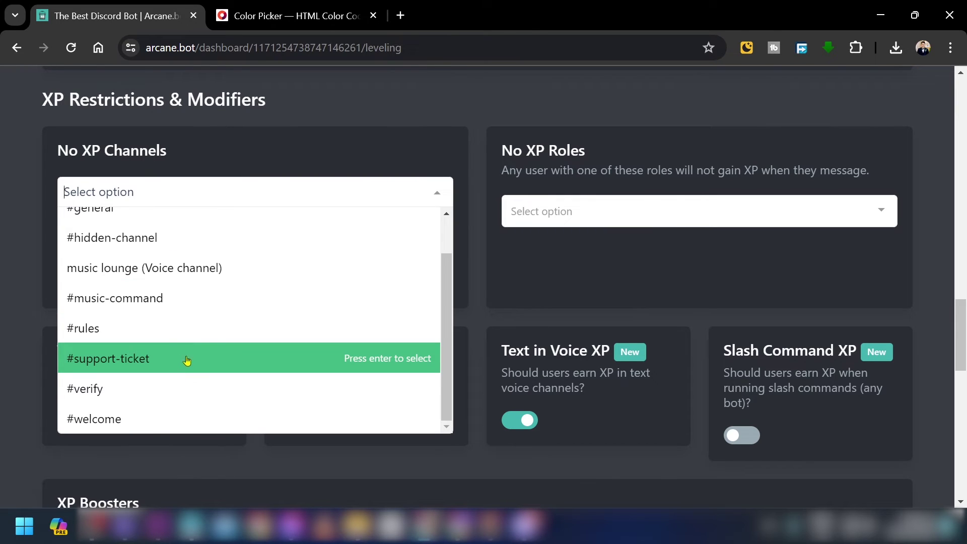
pyautogui.click(193, 359)
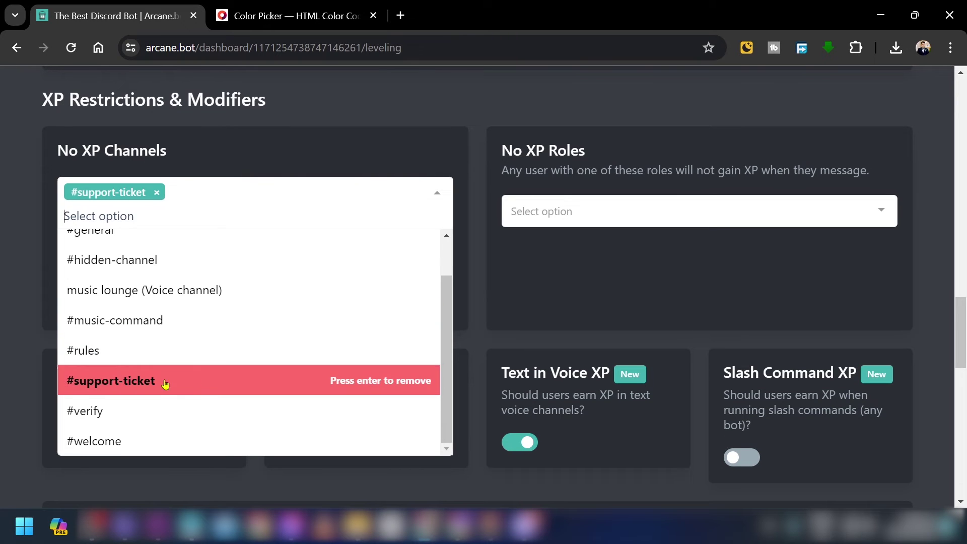
pyautogui.scroll(-1, 207, 384)
pyautogui.click(146, 341)
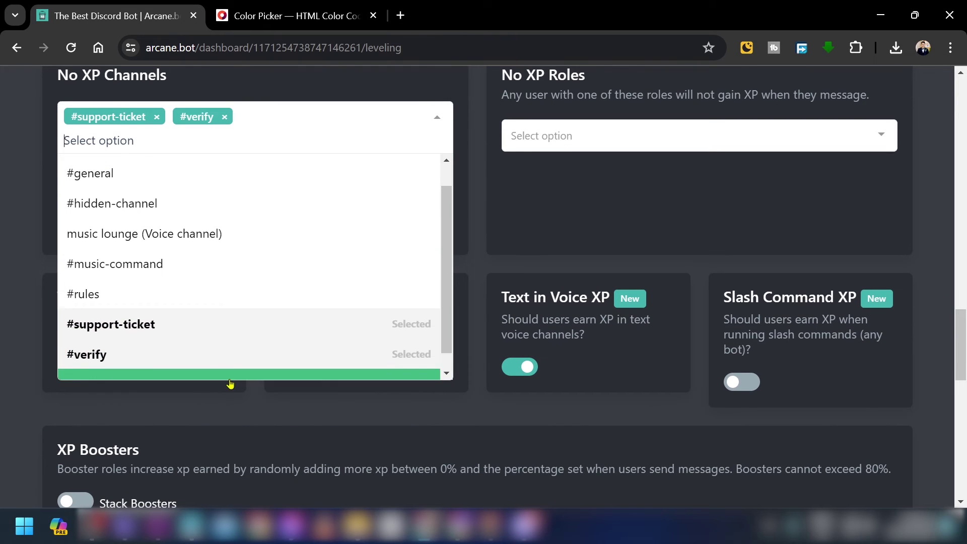
pyautogui.scroll(3, 173, 353)
# Select the carl-bot, BlueWillow and Chip roles under No XP Roles.
pyautogui.click(392, 151)
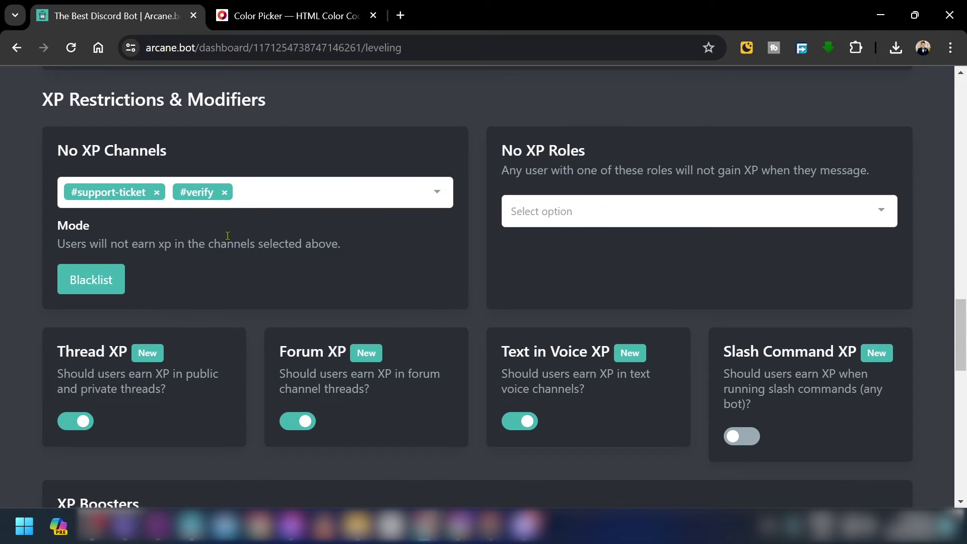
pyautogui.click(623, 219)
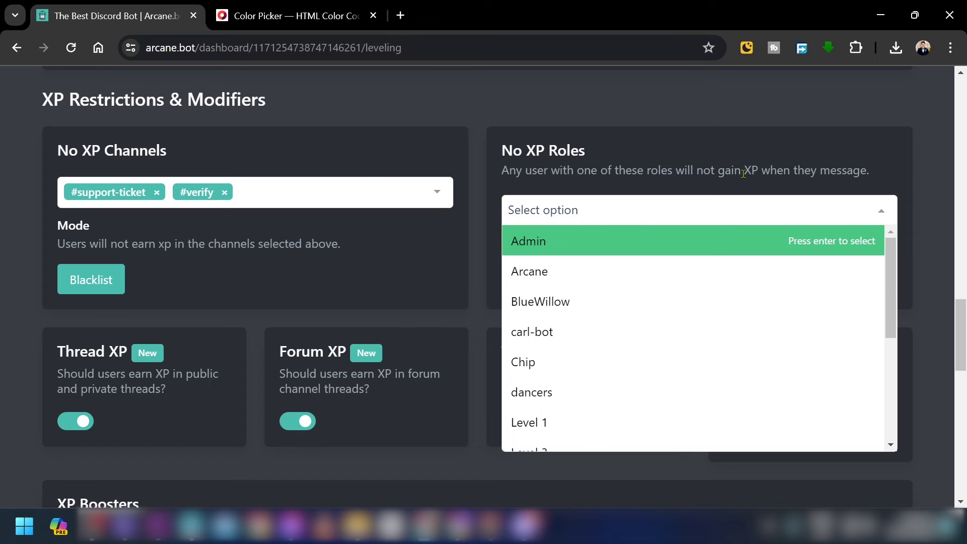
pyautogui.click(619, 158)
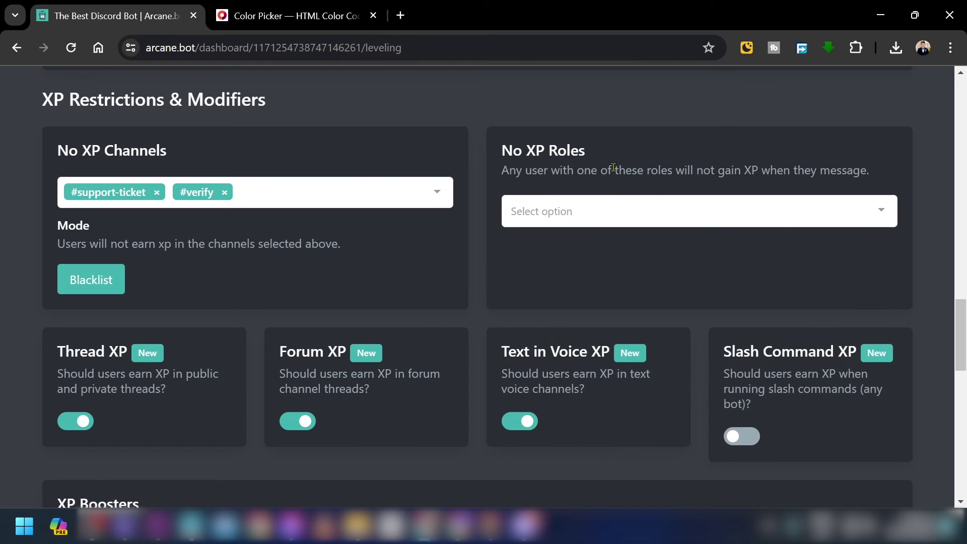
pyautogui.click(611, 209)
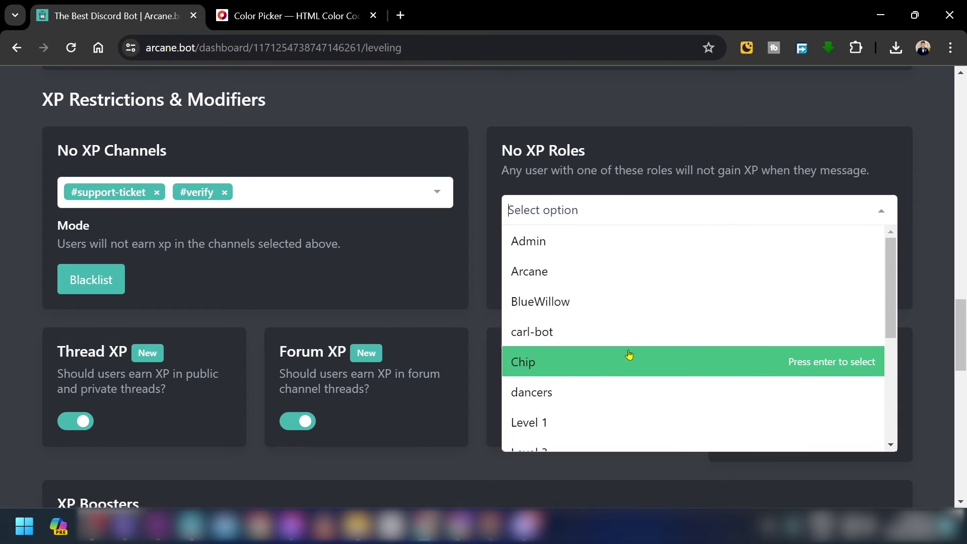
pyautogui.click(609, 332)
pyautogui.click(583, 294)
pyautogui.click(558, 293)
pyautogui.click(564, 335)
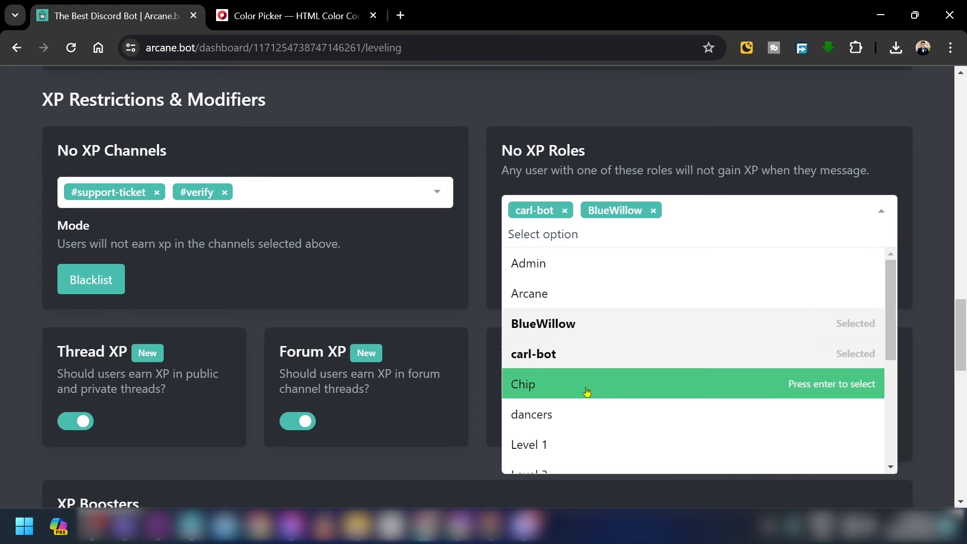
pyautogui.click(580, 392)
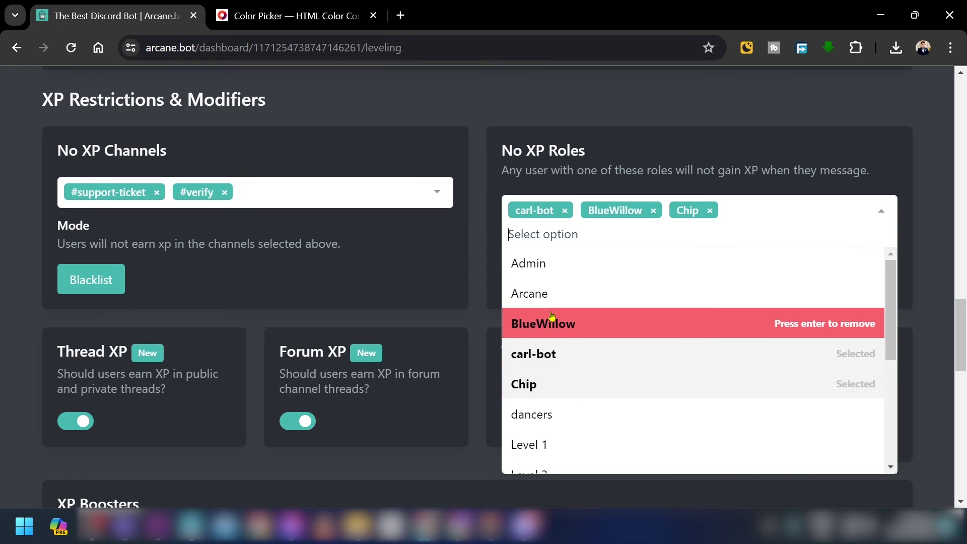
# Choose Admin as the role for a new XP booster.
pyautogui.click(448, 293)
pyautogui.scroll(-5, 449, 294)
pyautogui.scroll(-2, 448, 293)
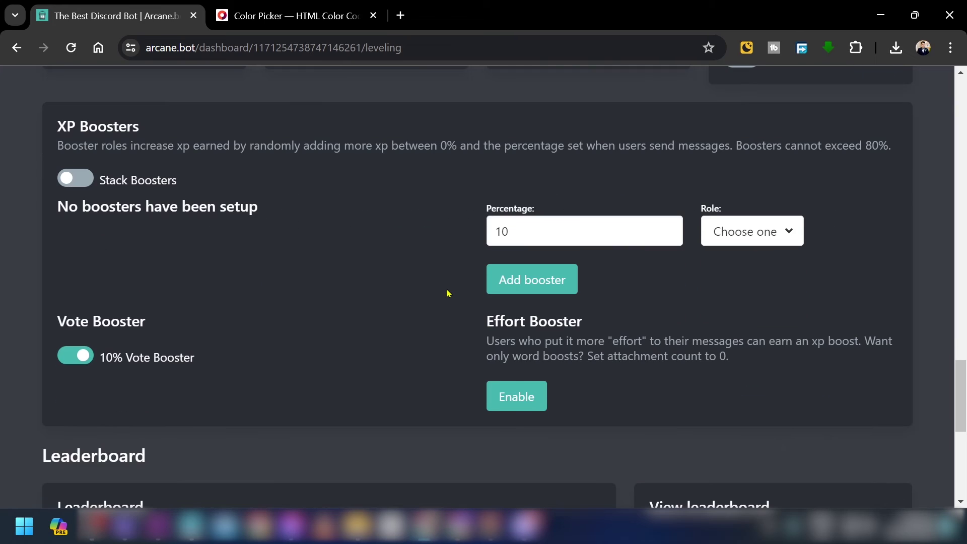
pyautogui.moveTo(68, 136); pyautogui.dragTo(151, 128)
pyautogui.click(156, 133)
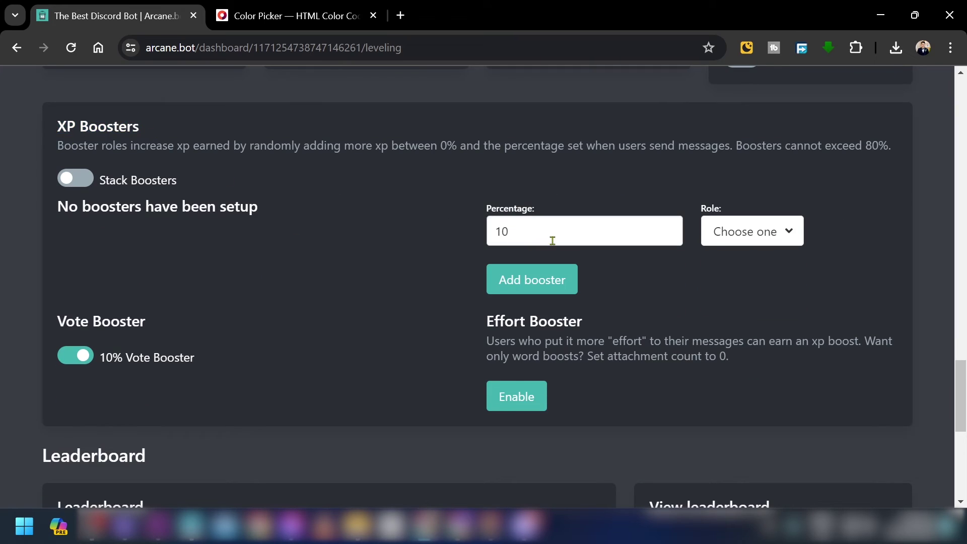
pyautogui.moveTo(550, 242); pyautogui.dragTo(372, 232)
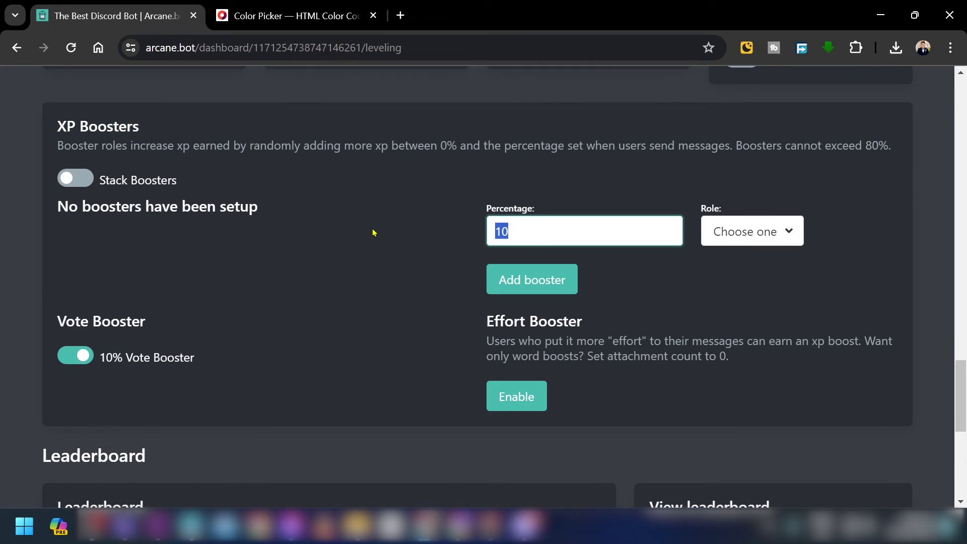
pyautogui.click(746, 232)
pyautogui.scroll(-10, 762, 323)
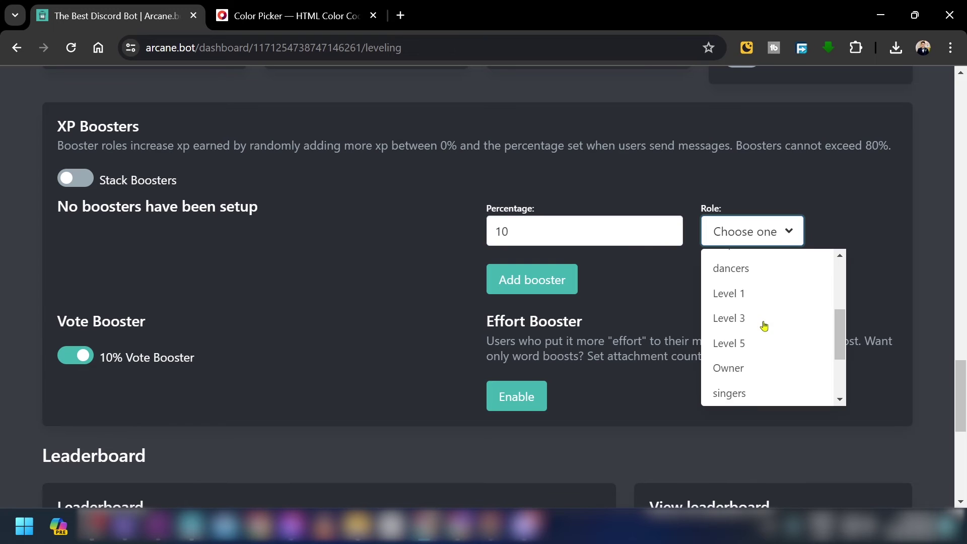
pyautogui.scroll(5, 777, 287)
pyautogui.click(777, 288)
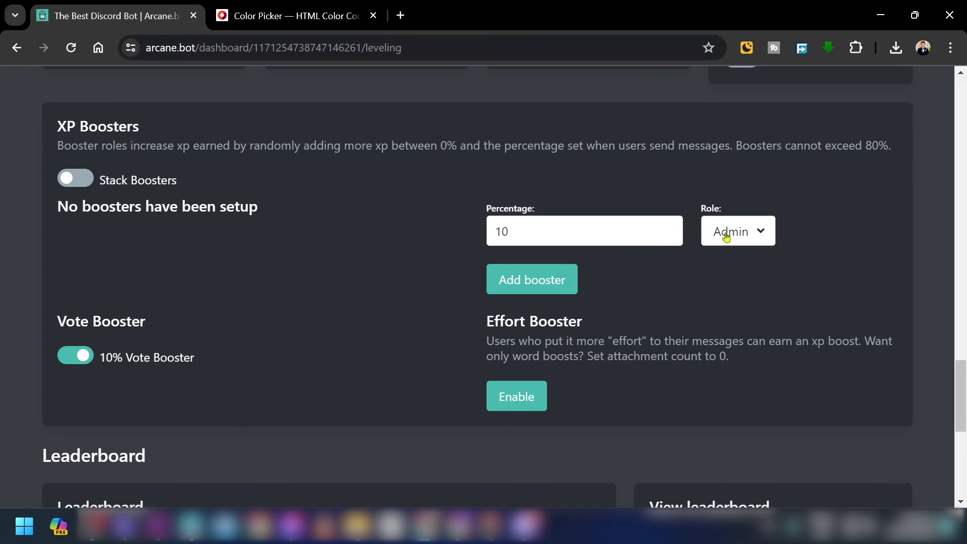
# Set the booster percentage to 30 and add the Admin booster.
pyautogui.moveTo(531, 237); pyautogui.dragTo(415, 242)
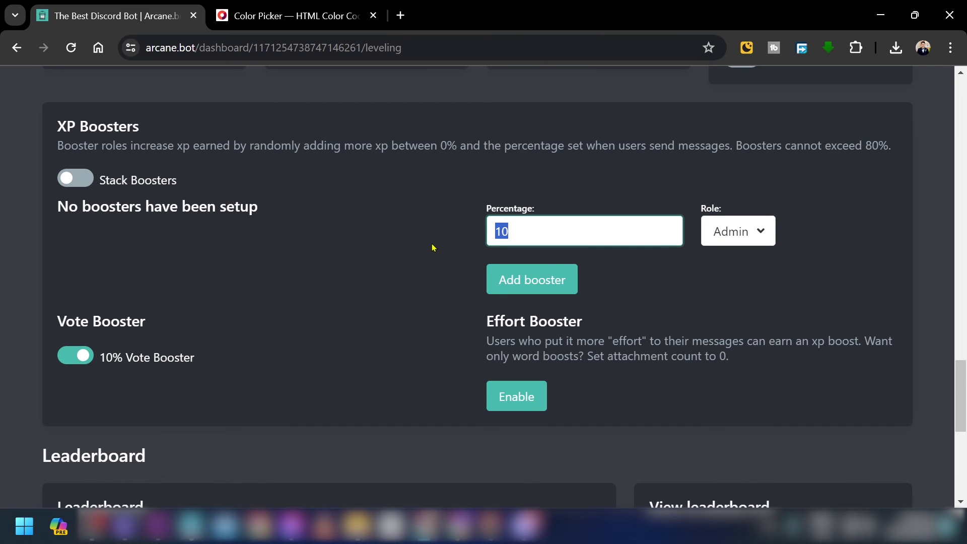
pyautogui.write('3')
pyautogui.click(432, 247)
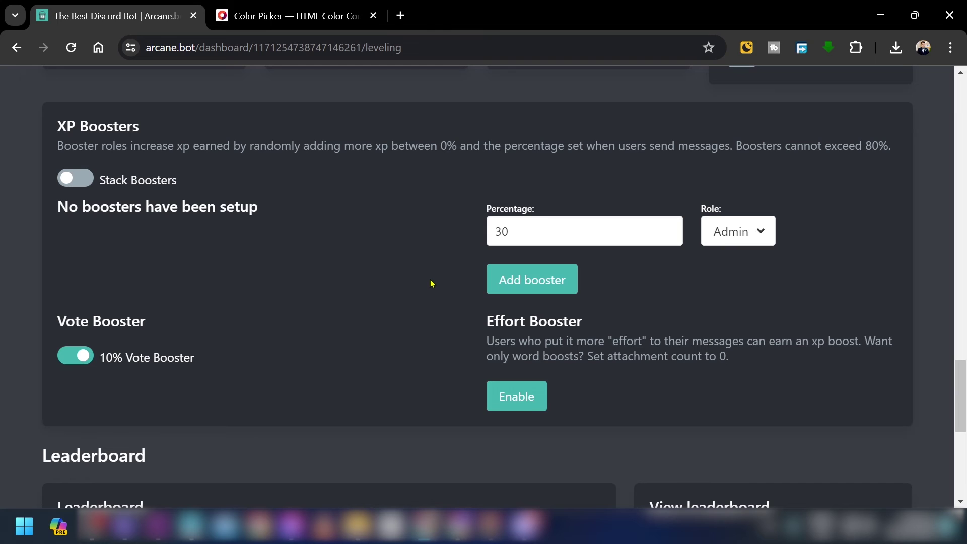
pyautogui.click(565, 290)
pyautogui.moveTo(156, 241); pyautogui.dragTo(54, 225)
pyautogui.click(154, 291)
# Set the leaderboard vanity URL to EZW after EZ is rejected.
pyautogui.scroll(-7, 154, 290)
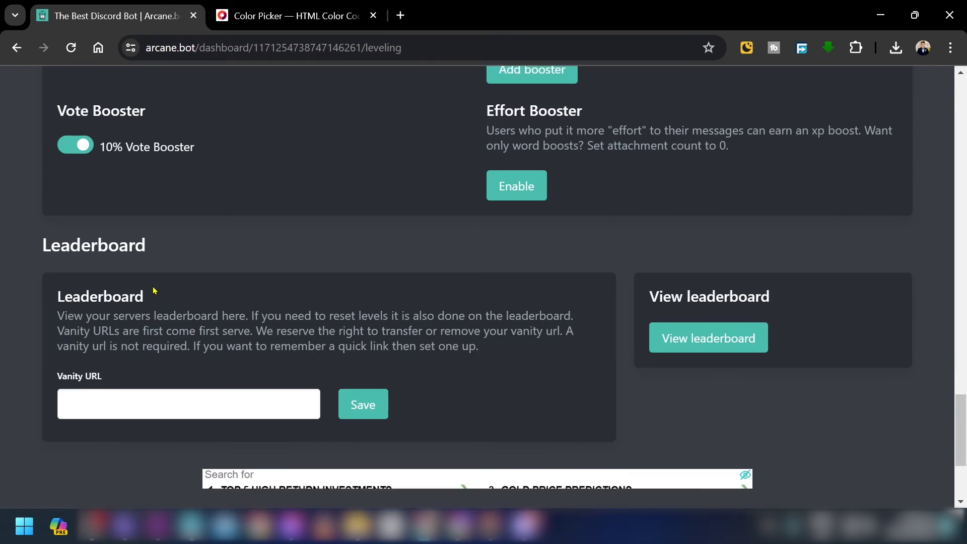
pyautogui.click(168, 311)
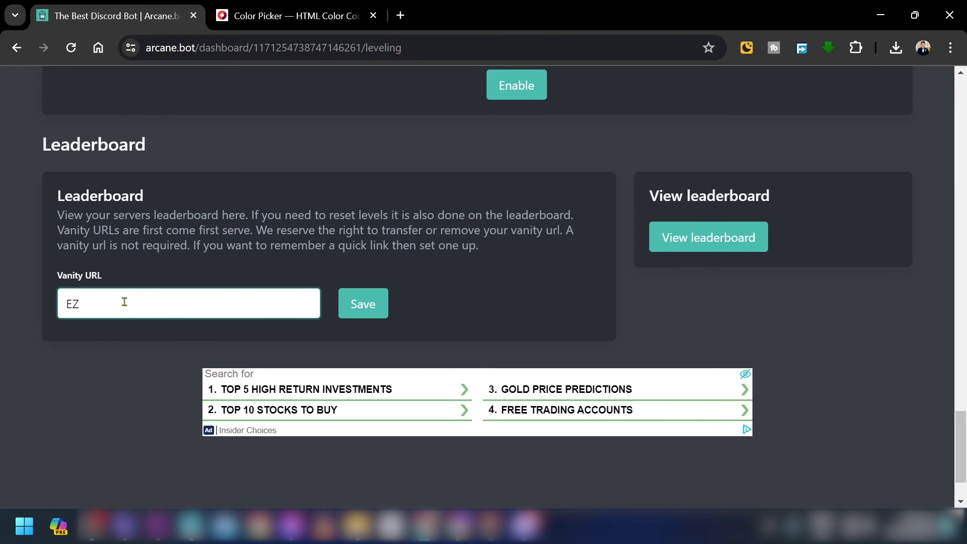
pyautogui.click(363, 302)
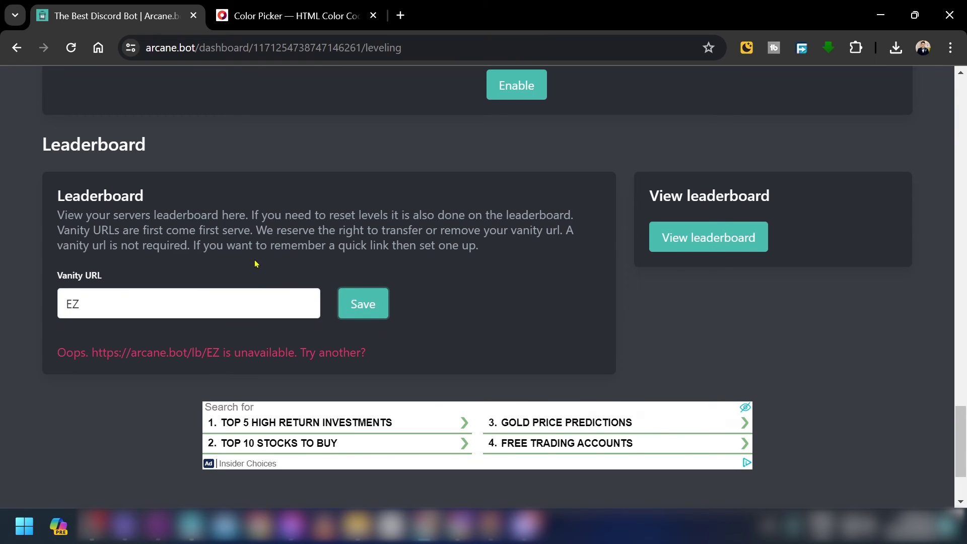
pyautogui.click(260, 304)
pyautogui.write('w')
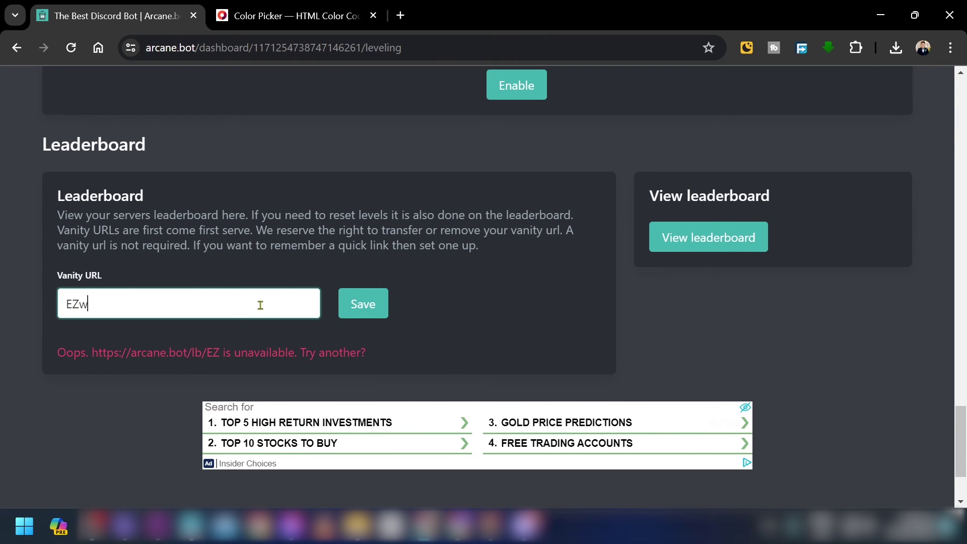
pyautogui.press('BackSpace')
pyautogui.write('W')
pyautogui.doubleClick(221, 297)
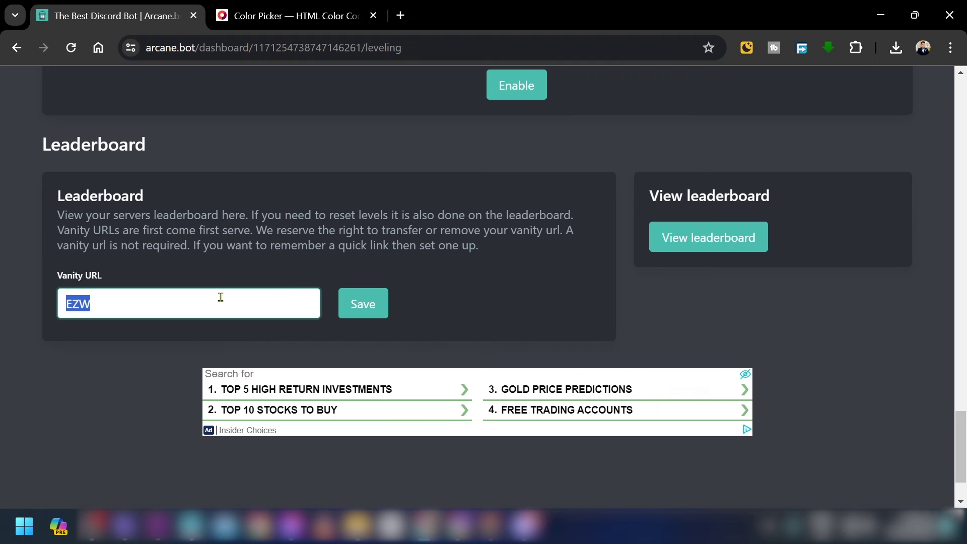
# Open the server leaderboard page and select its web address.
pyautogui.scroll(-2, 443, 265)
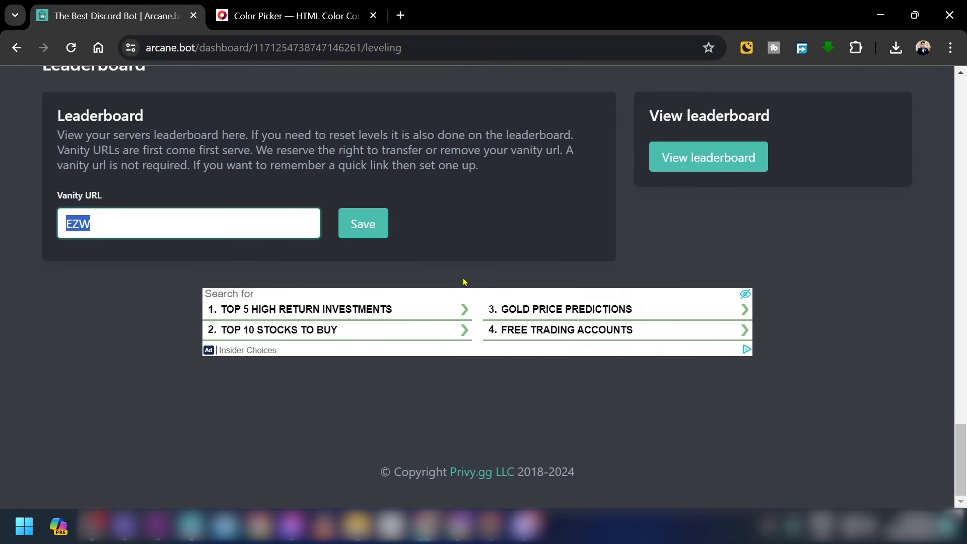
pyautogui.click(749, 156)
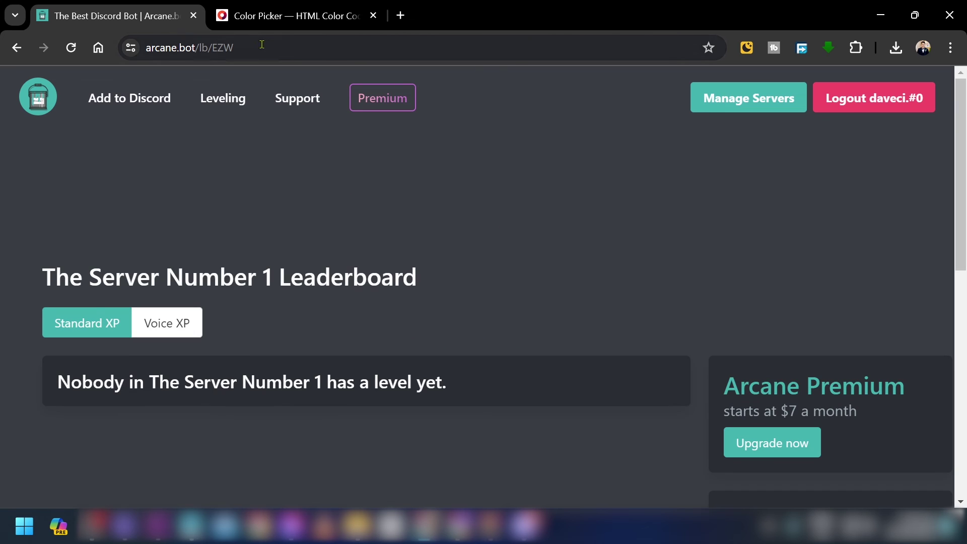
pyautogui.click(263, 45)
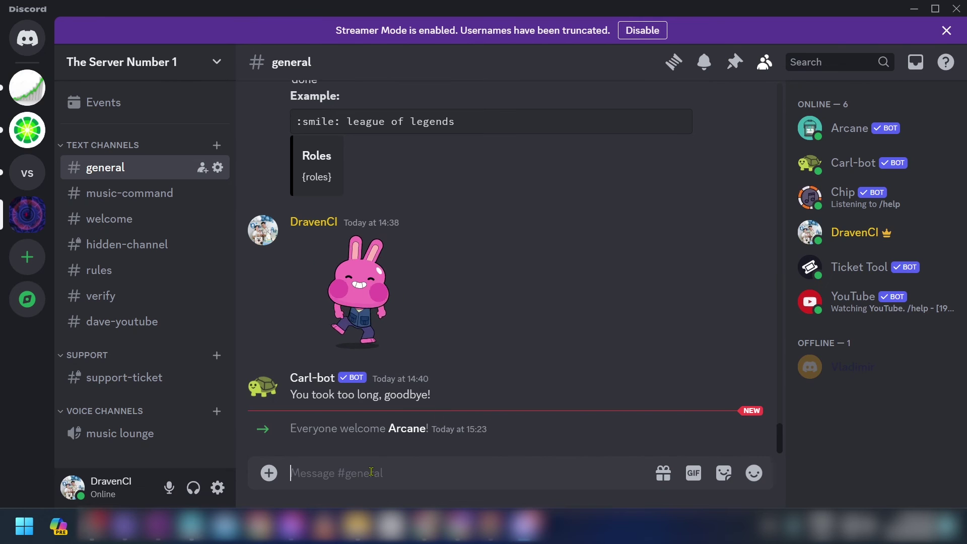
# Run Arcane's /xp add in #general to give a member 5 XP.
pyautogui.click(372, 472)
pyautogui.write('/')
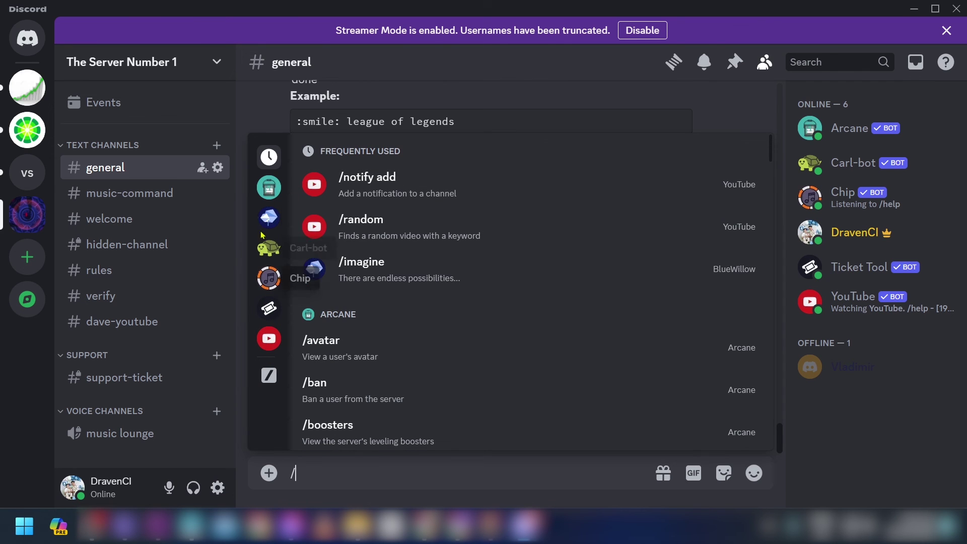
pyautogui.click(269, 188)
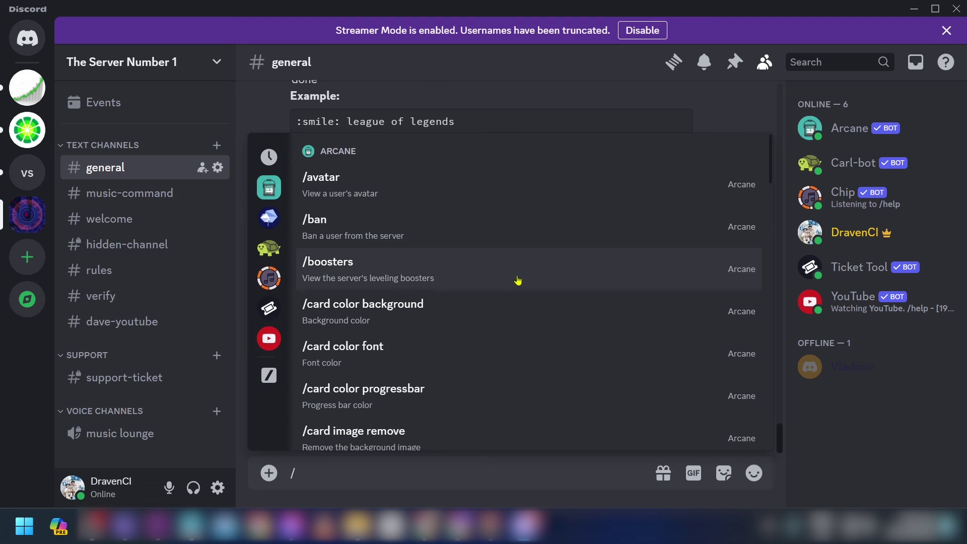
pyautogui.scroll(-5, 379, 284)
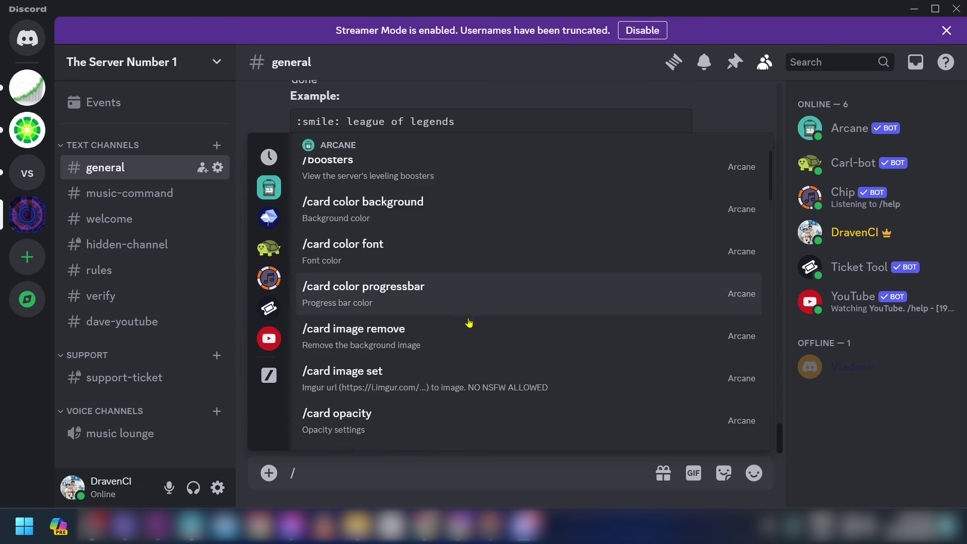
pyautogui.scroll(-2, 405, 303)
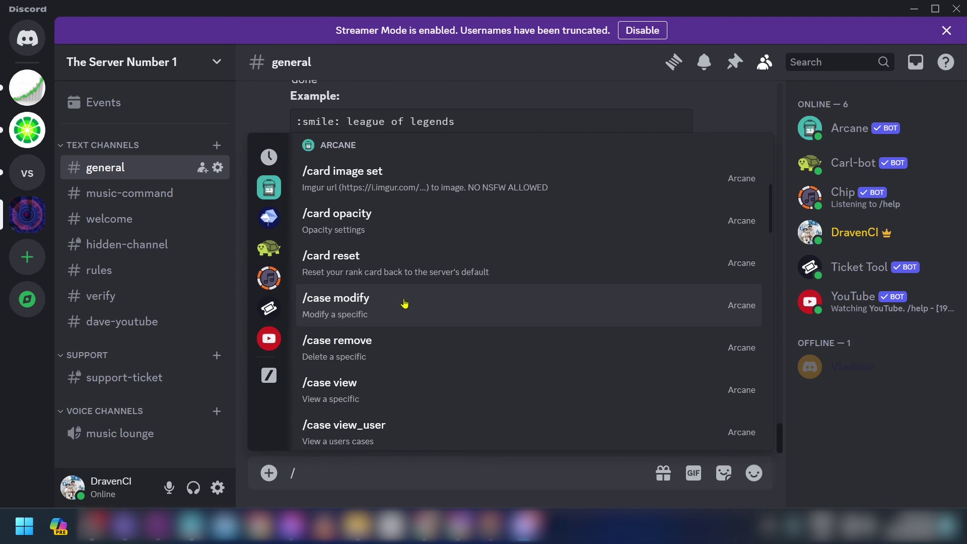
pyautogui.write('xp')
pyautogui.press('Tab')
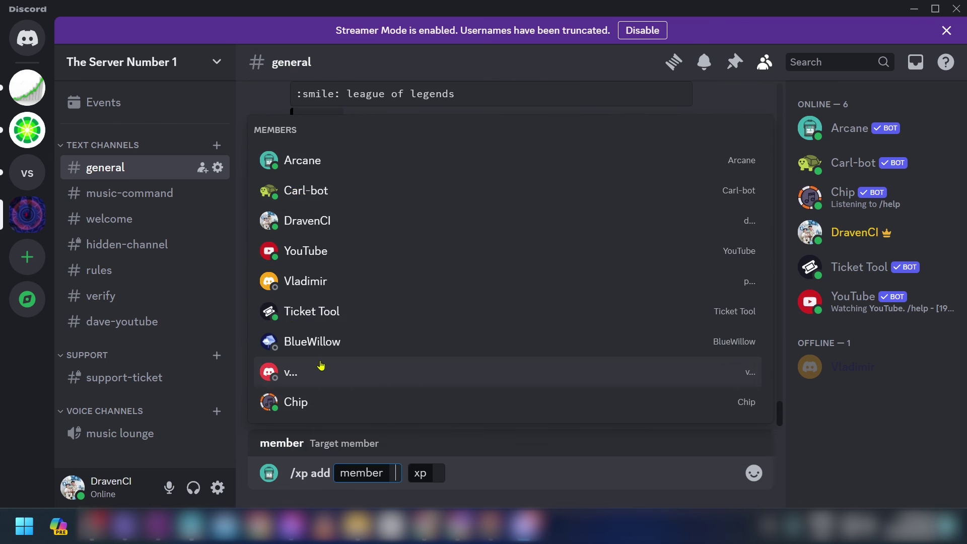
pyautogui.press('Return')
pyautogui.moveTo(291, 429); pyautogui.dragTo(405, 430)
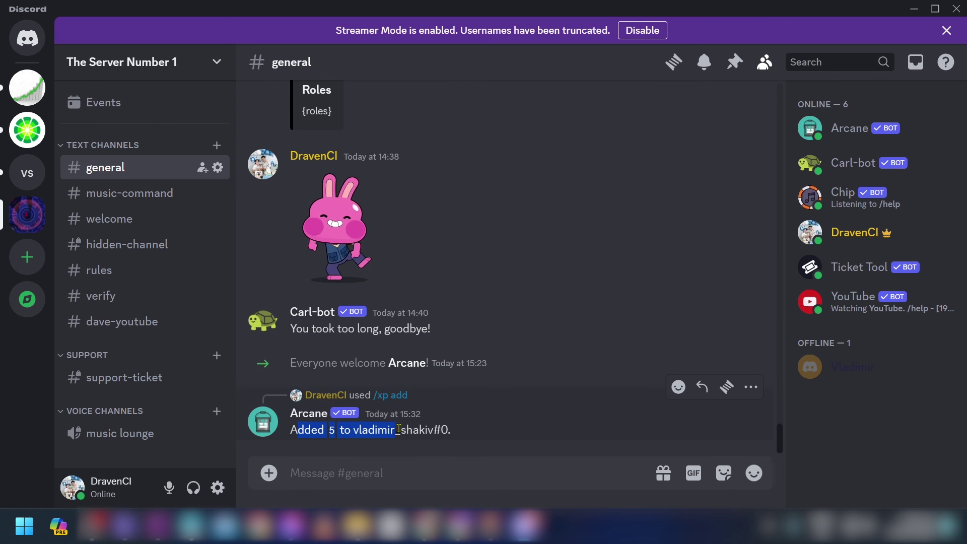
pyautogui.click(410, 429)
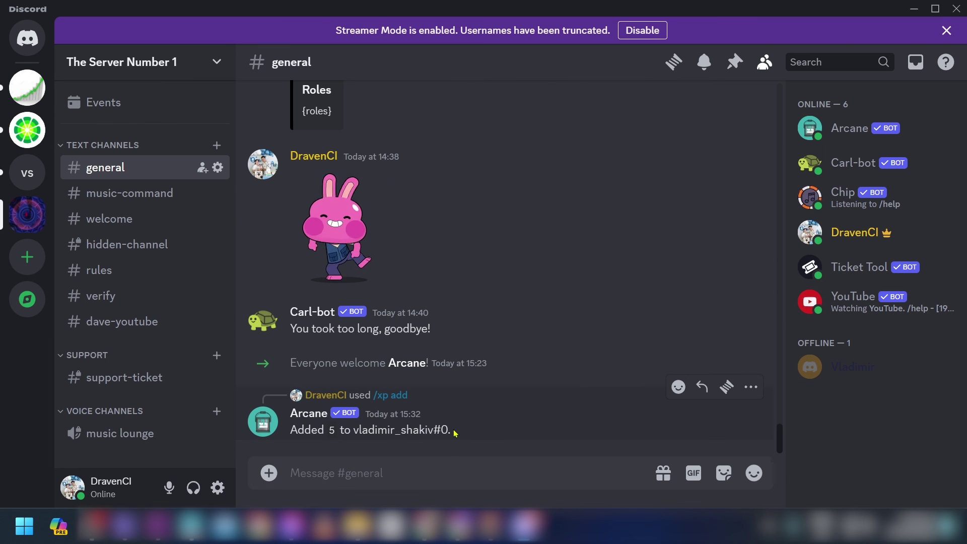
pyautogui.moveTo(433, 429); pyautogui.dragTo(358, 426)
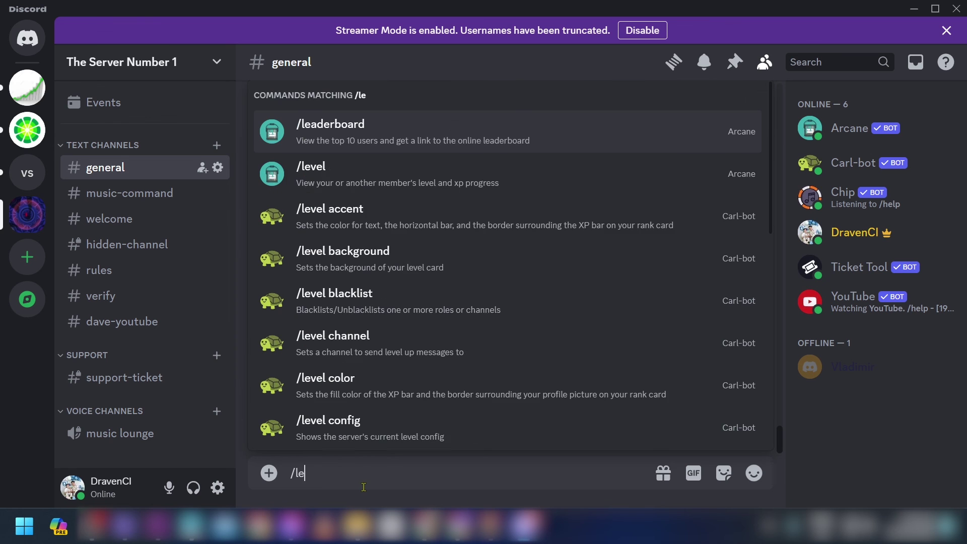
# Post the first member's rank card with /level and the member option.
pyautogui.write('vel')
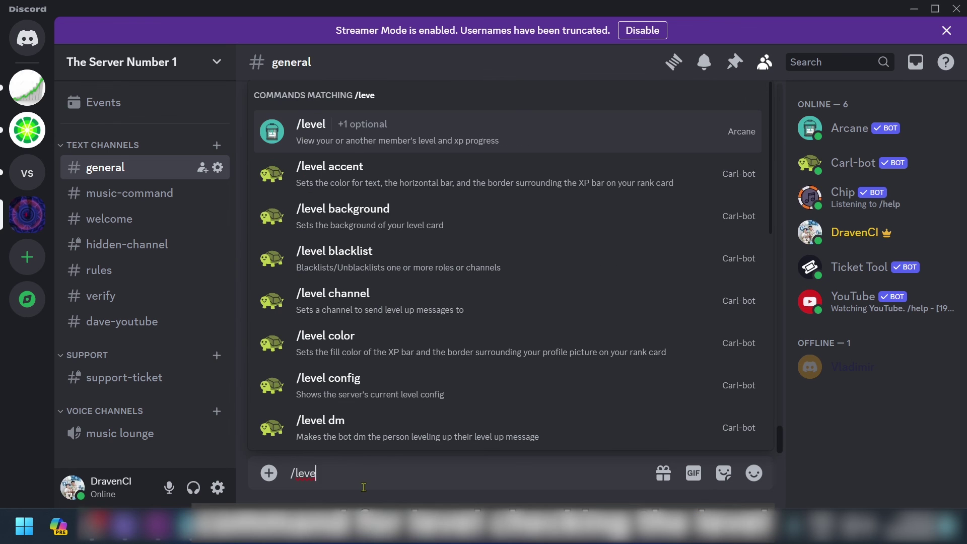
pyautogui.press('Tab')
pyautogui.click(433, 403)
pyautogui.click(318, 374)
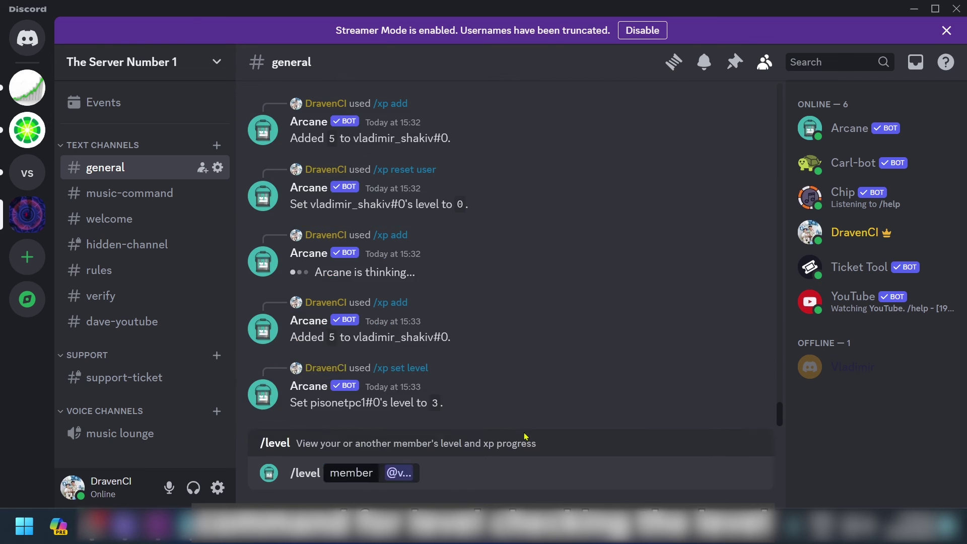
pyautogui.press('Return')
# Post a /level rank card for a second member.
pyautogui.write('/level')
pyautogui.press('Tab')
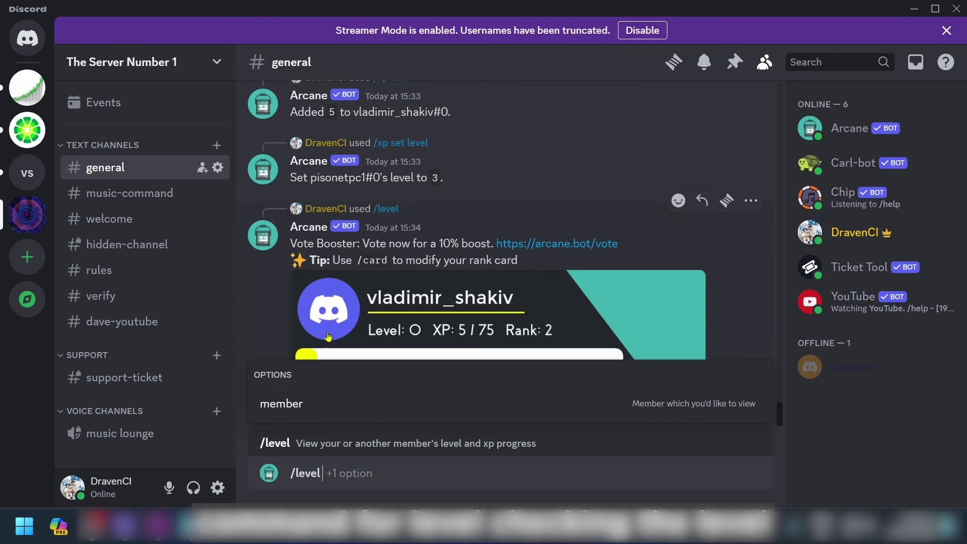
pyautogui.click(282, 400)
pyautogui.click(309, 295)
pyautogui.press('Return')
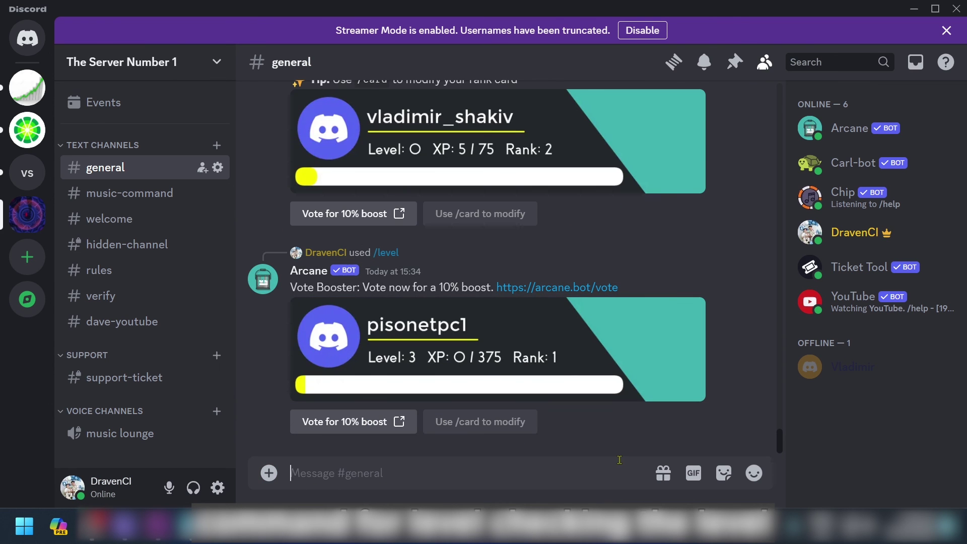
pyautogui.scroll(2, 769, 420)
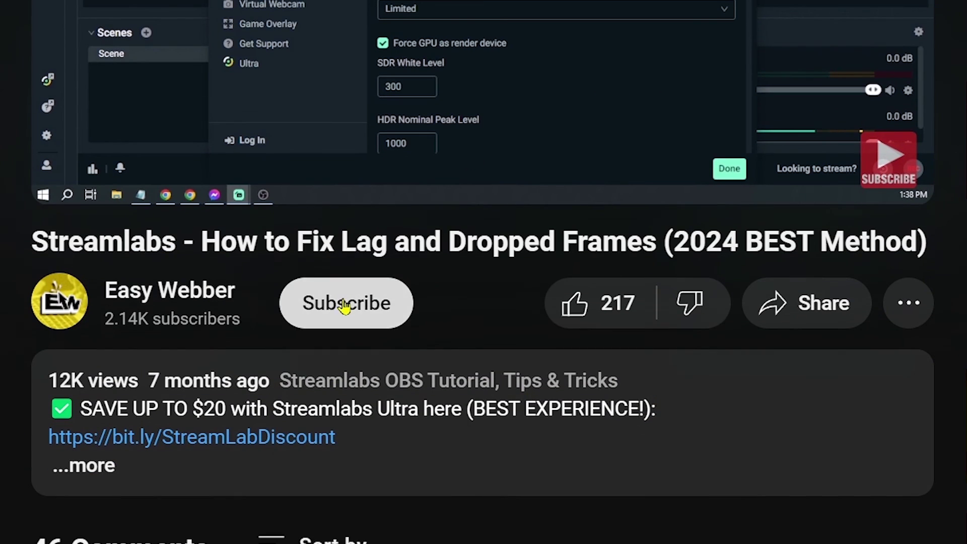
# Subscribe to Easy Webber with all notifications and like the Streamlabs lag-fix video.
pyautogui.click(342, 302)
pyautogui.click(443, 303)
pyautogui.click(416, 364)
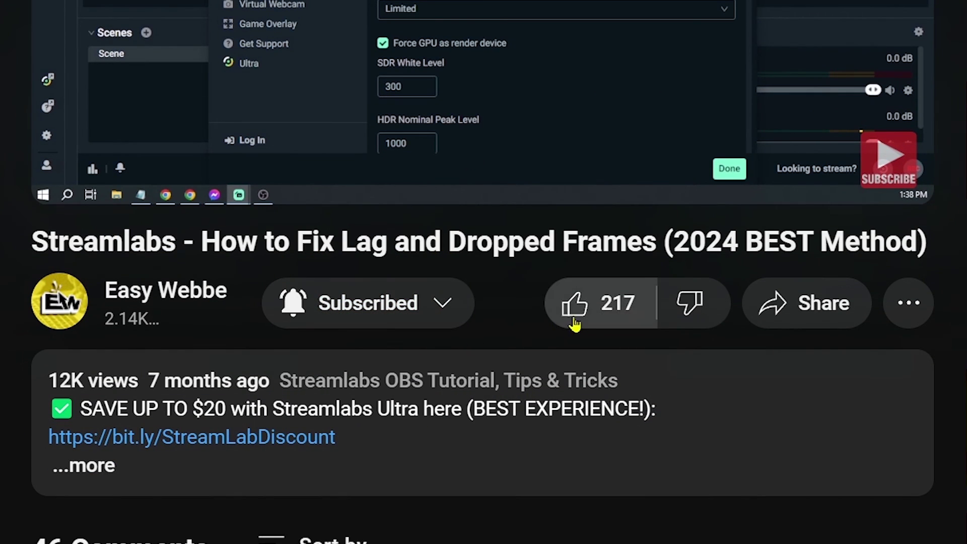